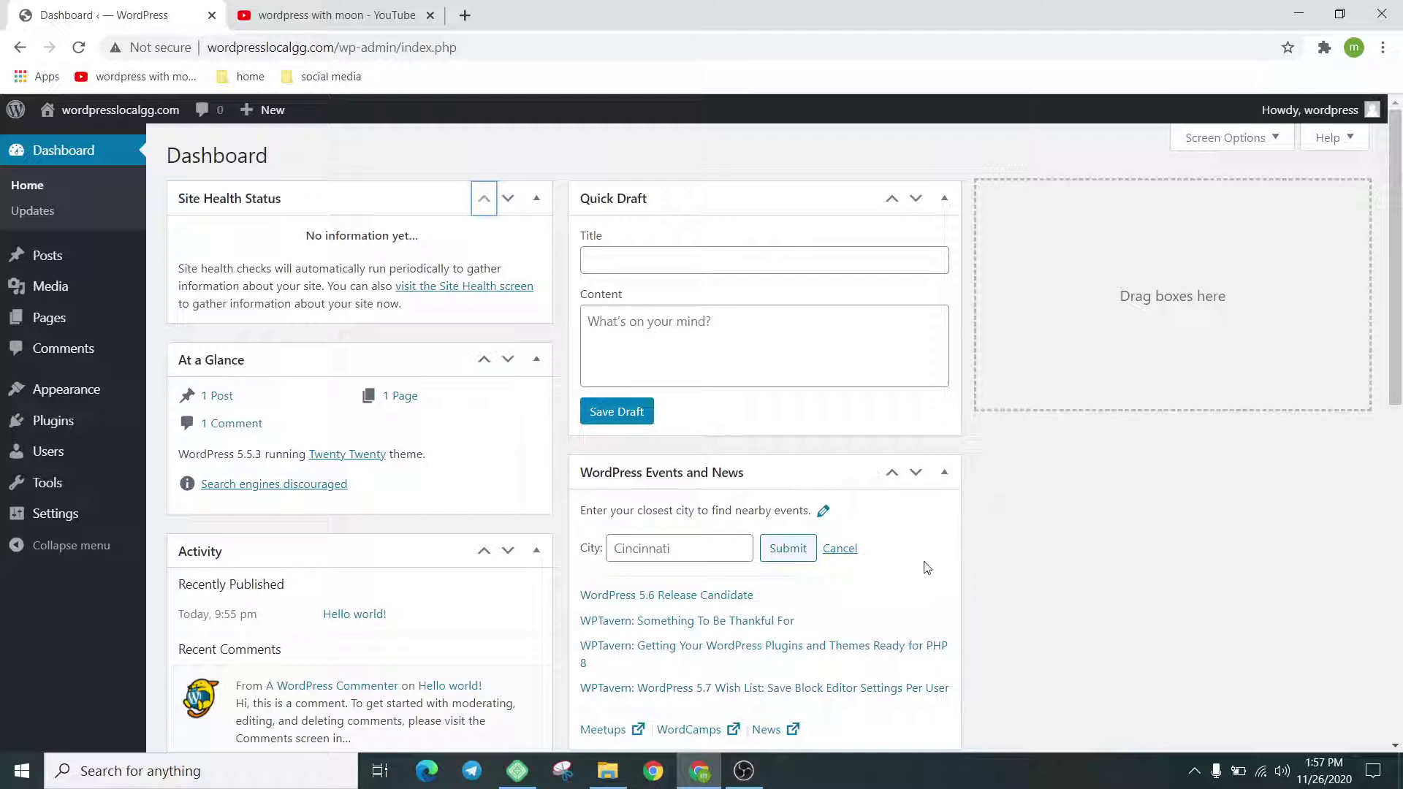
Step: Check the site details in Local and a YouTube channel, then return to the WordPress dashboard
{"action": "left_click", "coordinate": [517, 771]}
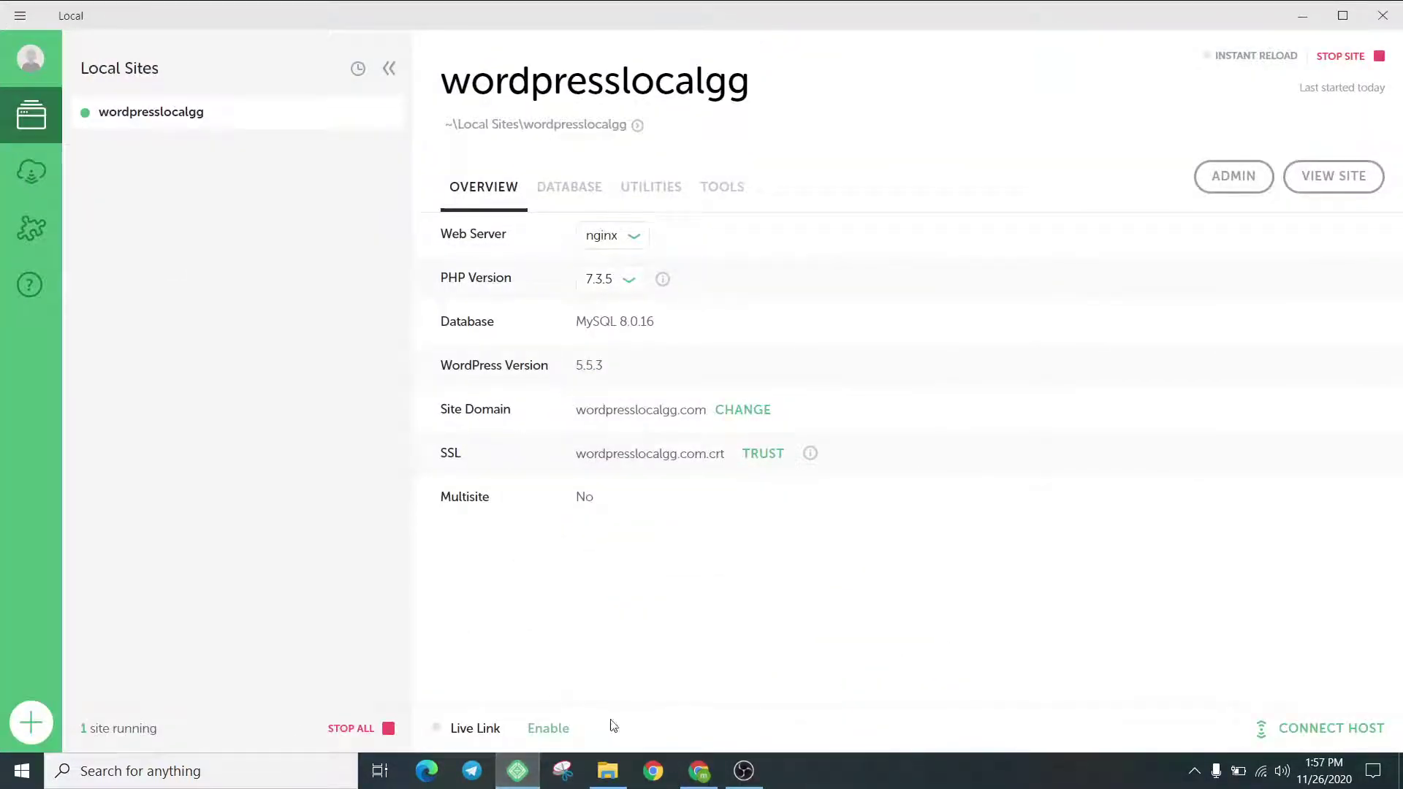
{"action": "left_click", "coordinate": [699, 771]}
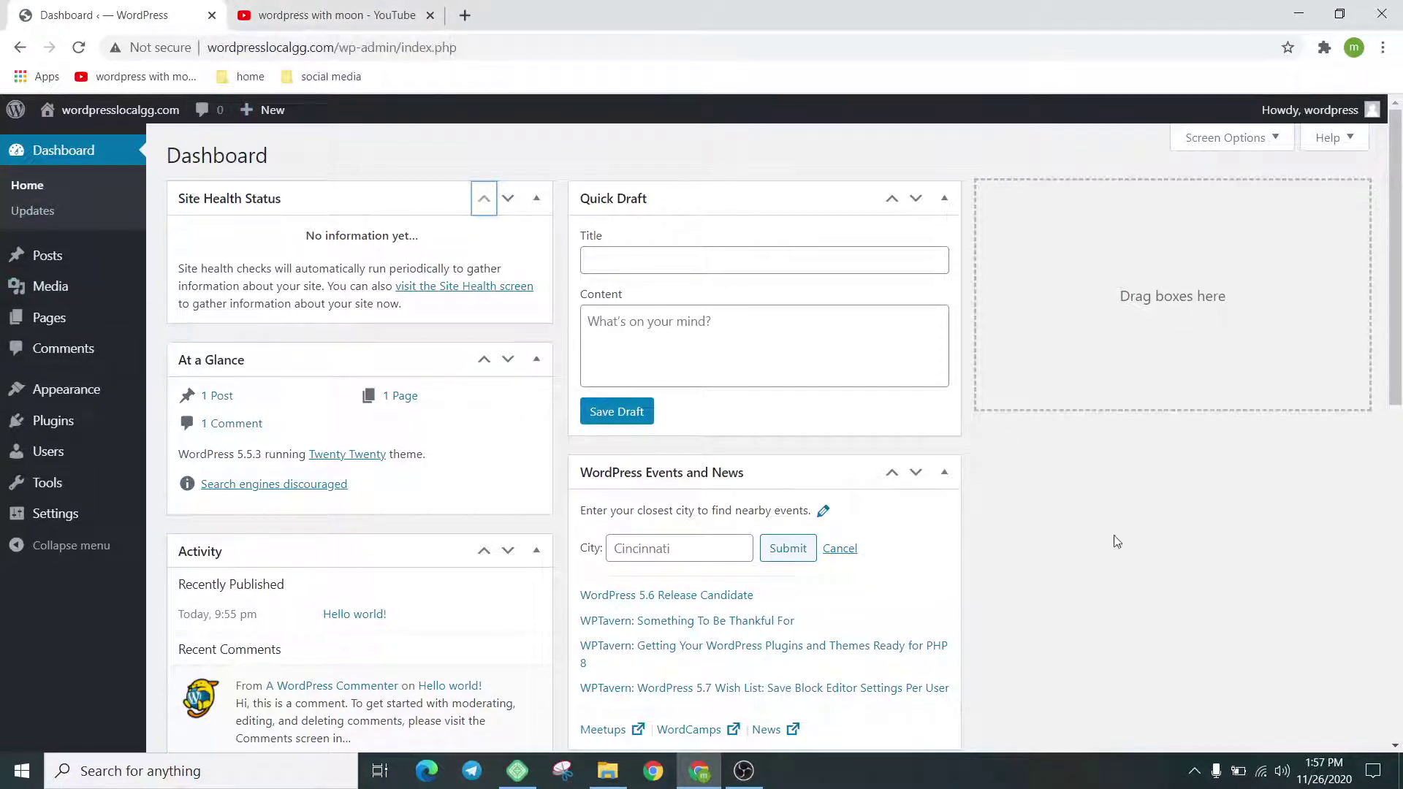
{"action": "left_click", "coordinate": [336, 14]}
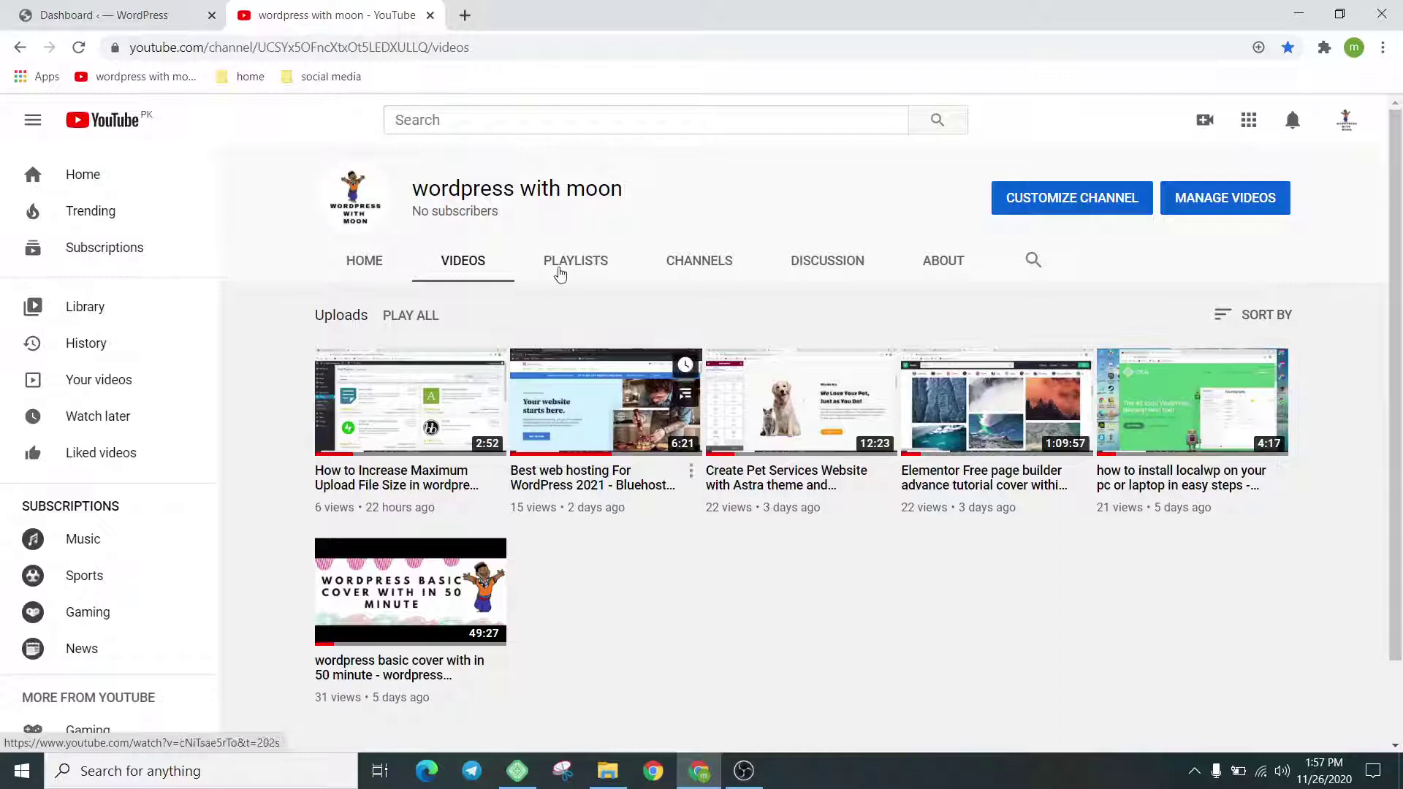
{"action": "left_click_drag", "start_coordinate": [674, 200], "coordinate": [419, 186]}
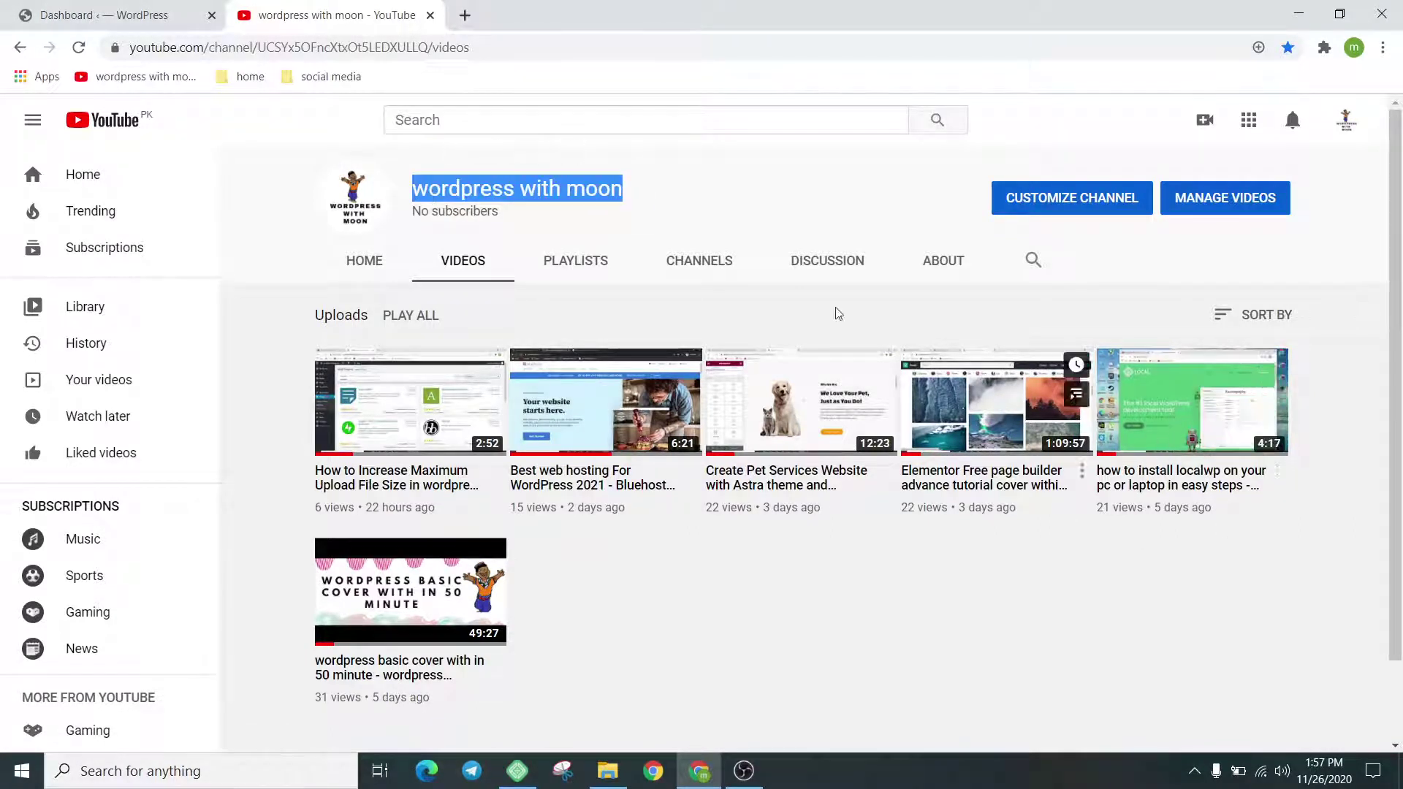
{"action": "left_click", "coordinate": [67, 10]}
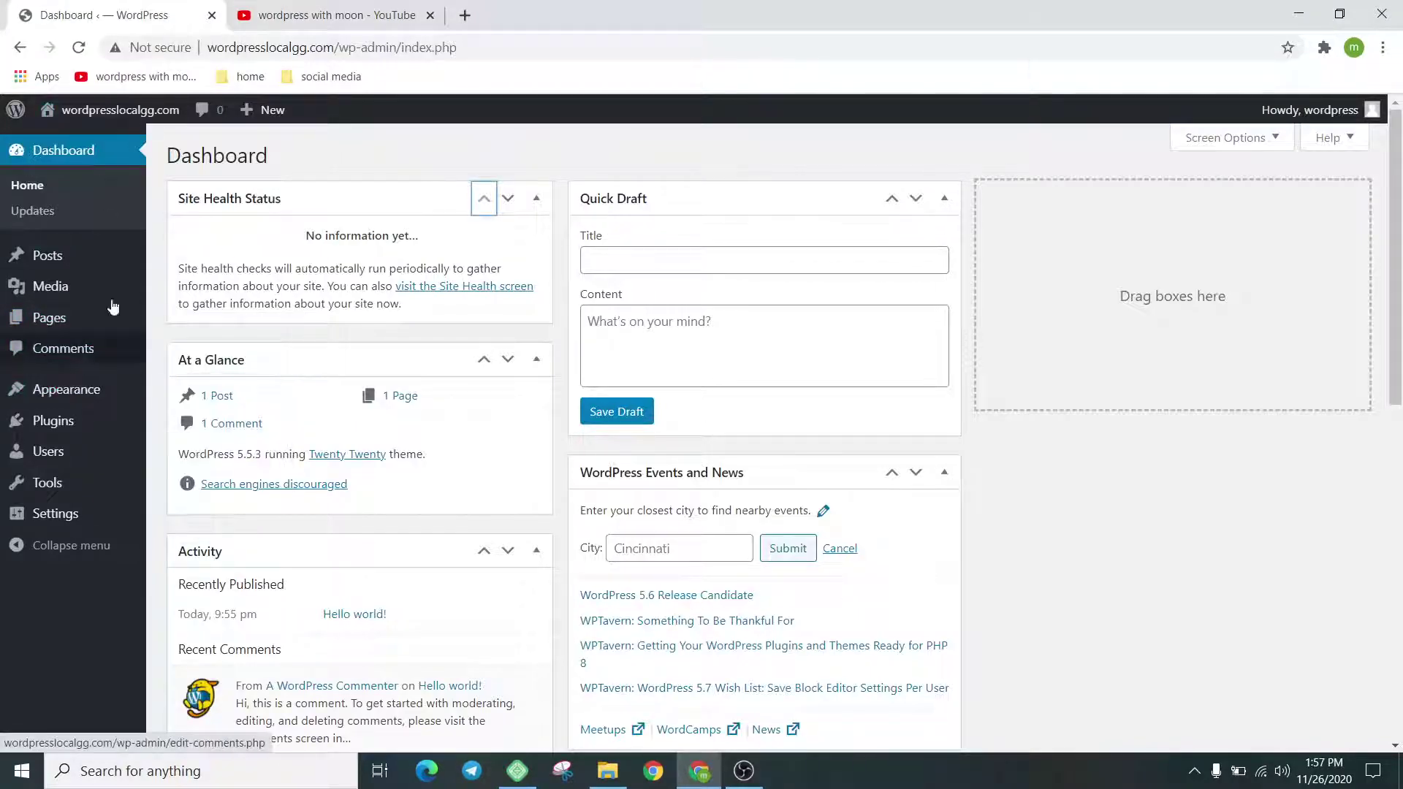
Step: Bulk-move both default pages to the Trash
{"action": "scroll", "coordinate": [436, 355], "scroll_direction": "down", "scroll_amount": 2}
{"action": "scroll", "coordinate": [436, 354], "scroll_direction": "up", "scroll_amount": 2}
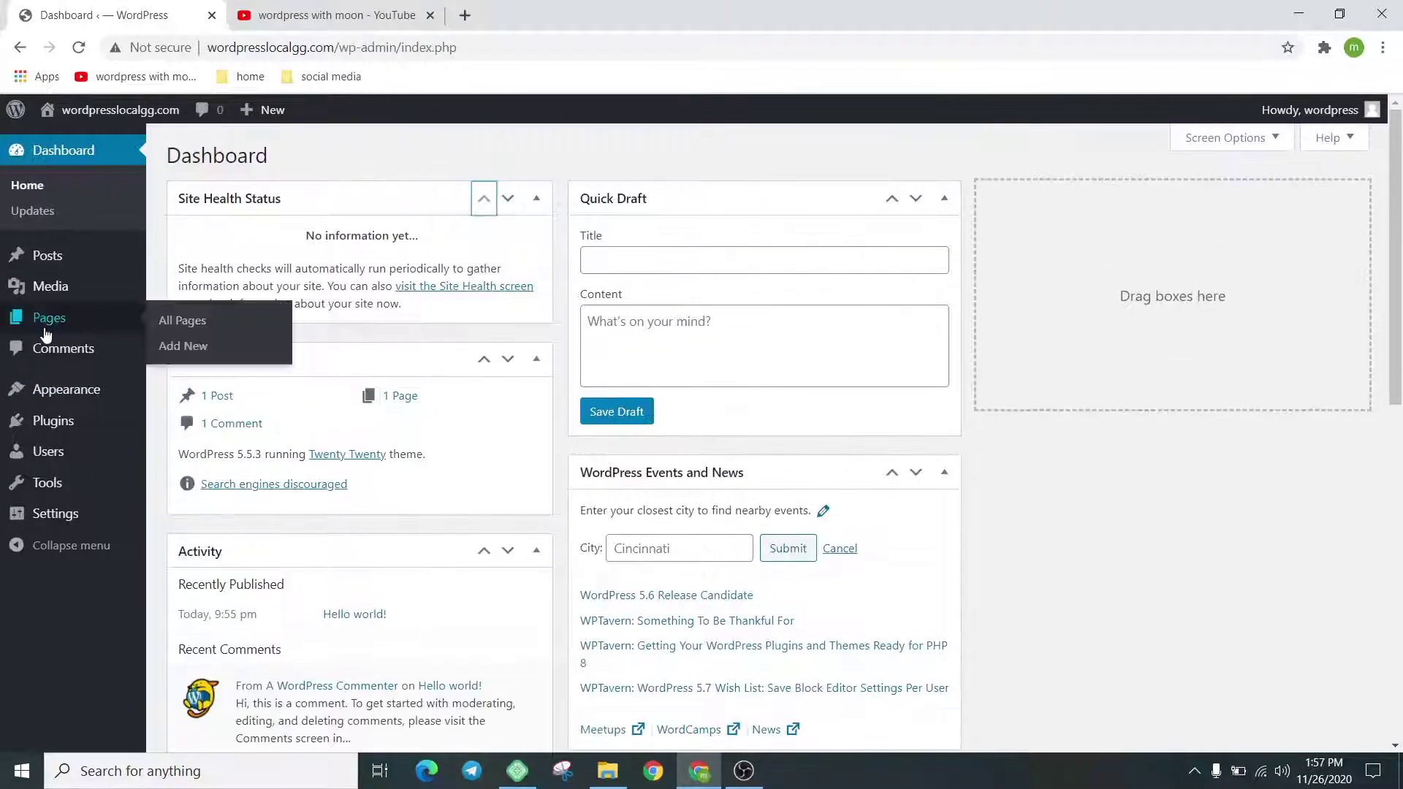
{"action": "left_click", "coordinate": [73, 319]}
{"action": "left_click", "coordinate": [185, 257]}
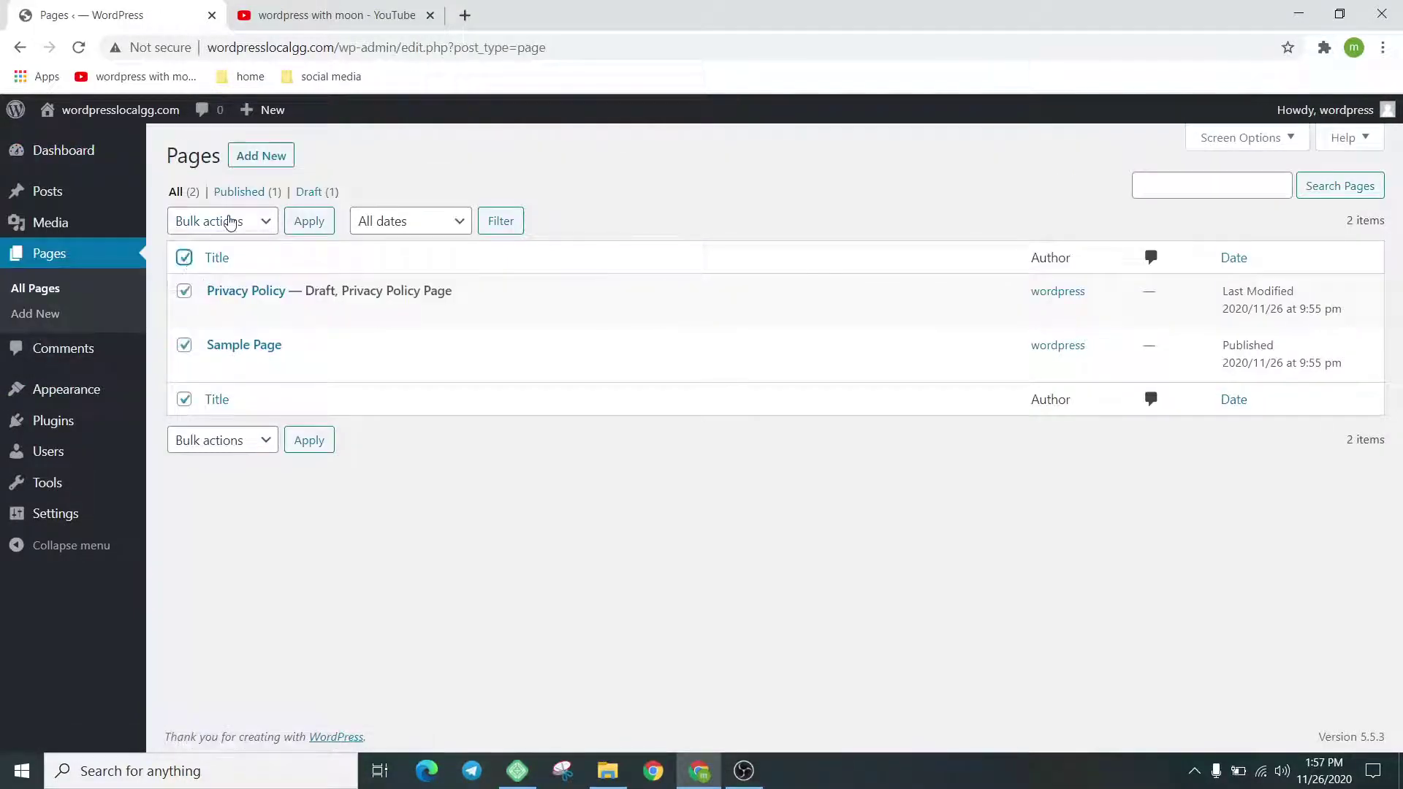
{"action": "left_click", "coordinate": [223, 221]}
{"action": "left_click", "coordinate": [219, 278]}
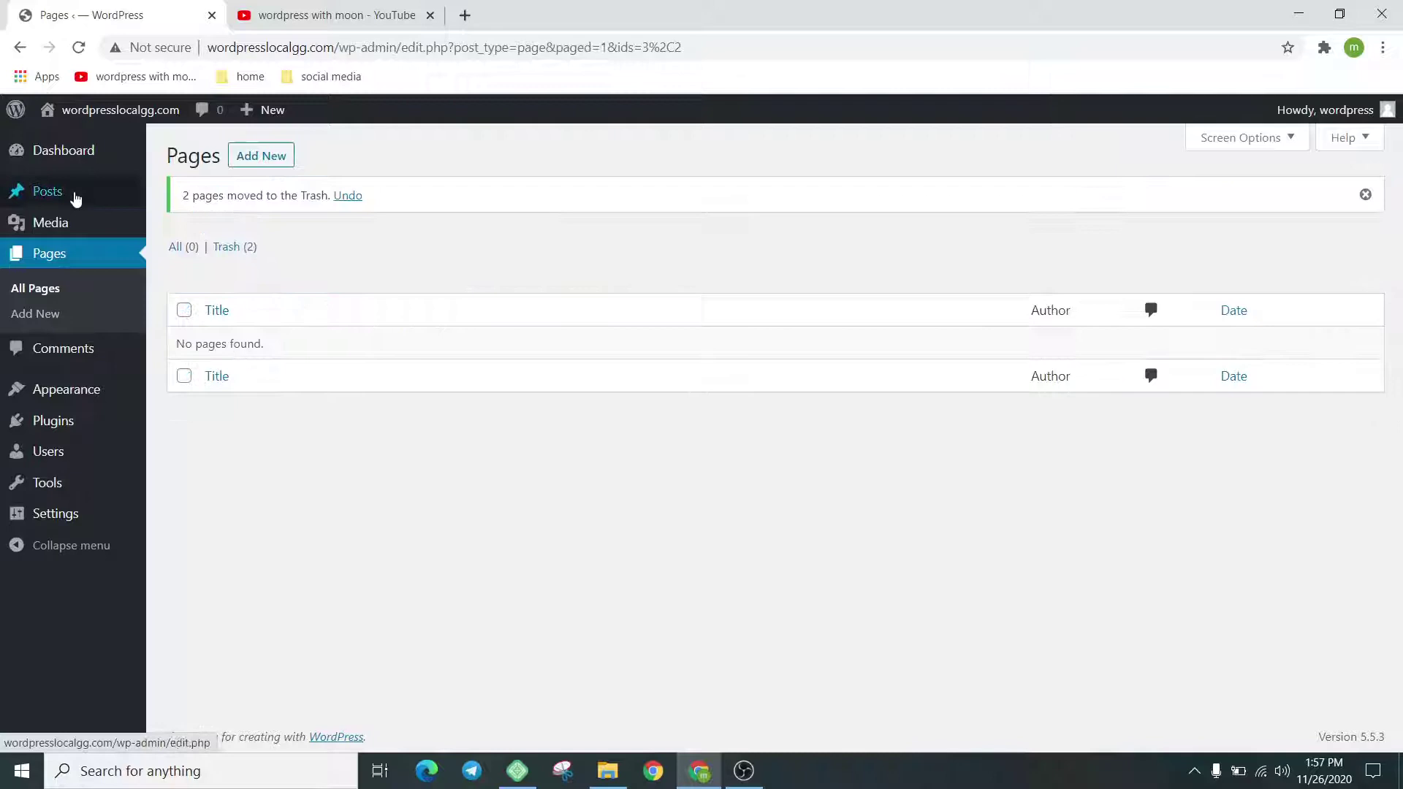
Step: Bulk-move the Hello world! post to the Trash
{"action": "left_click", "coordinate": [31, 191]}
{"action": "left_click", "coordinate": [184, 257]}
{"action": "left_click", "coordinate": [223, 221]}
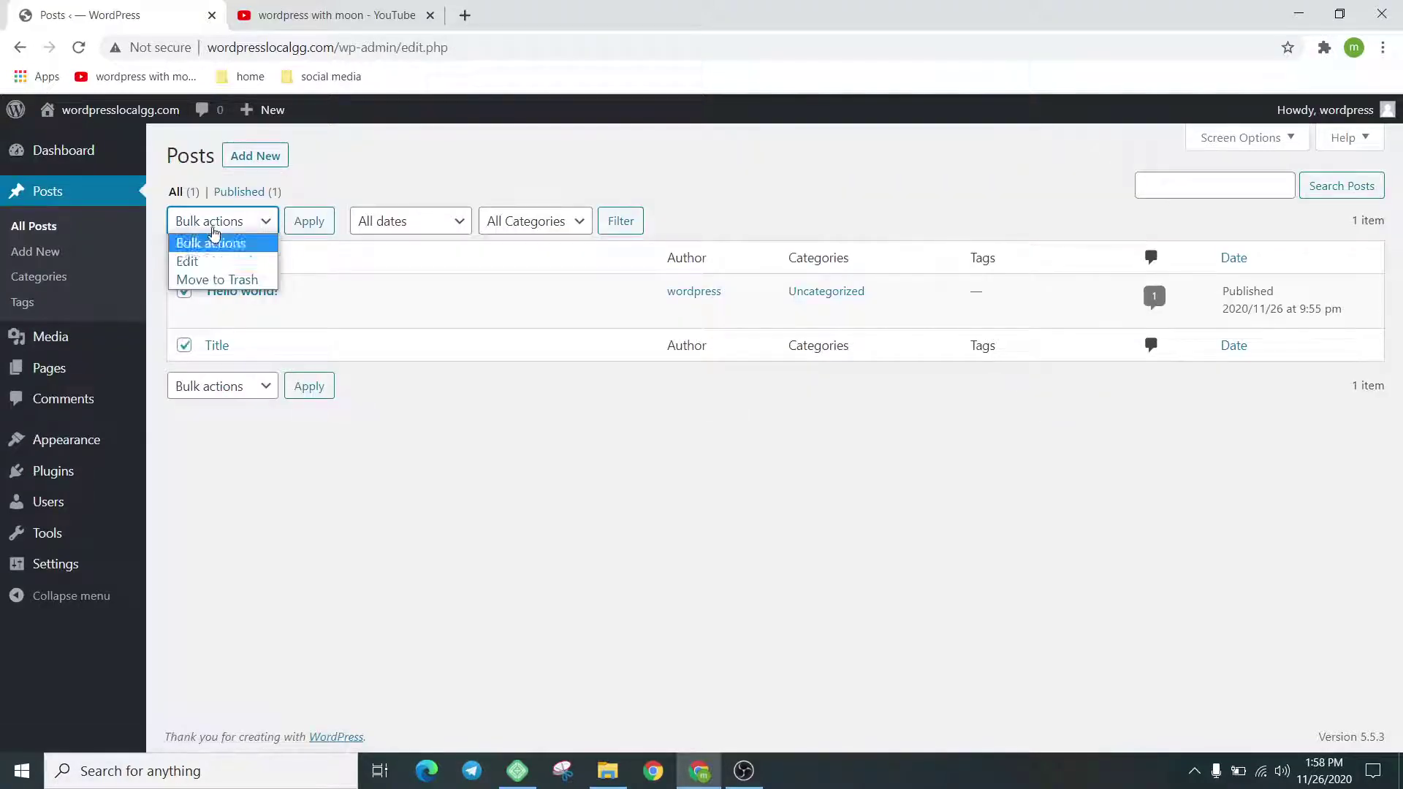
{"action": "left_click", "coordinate": [214, 279]}
{"action": "left_click", "coordinate": [302, 220]}
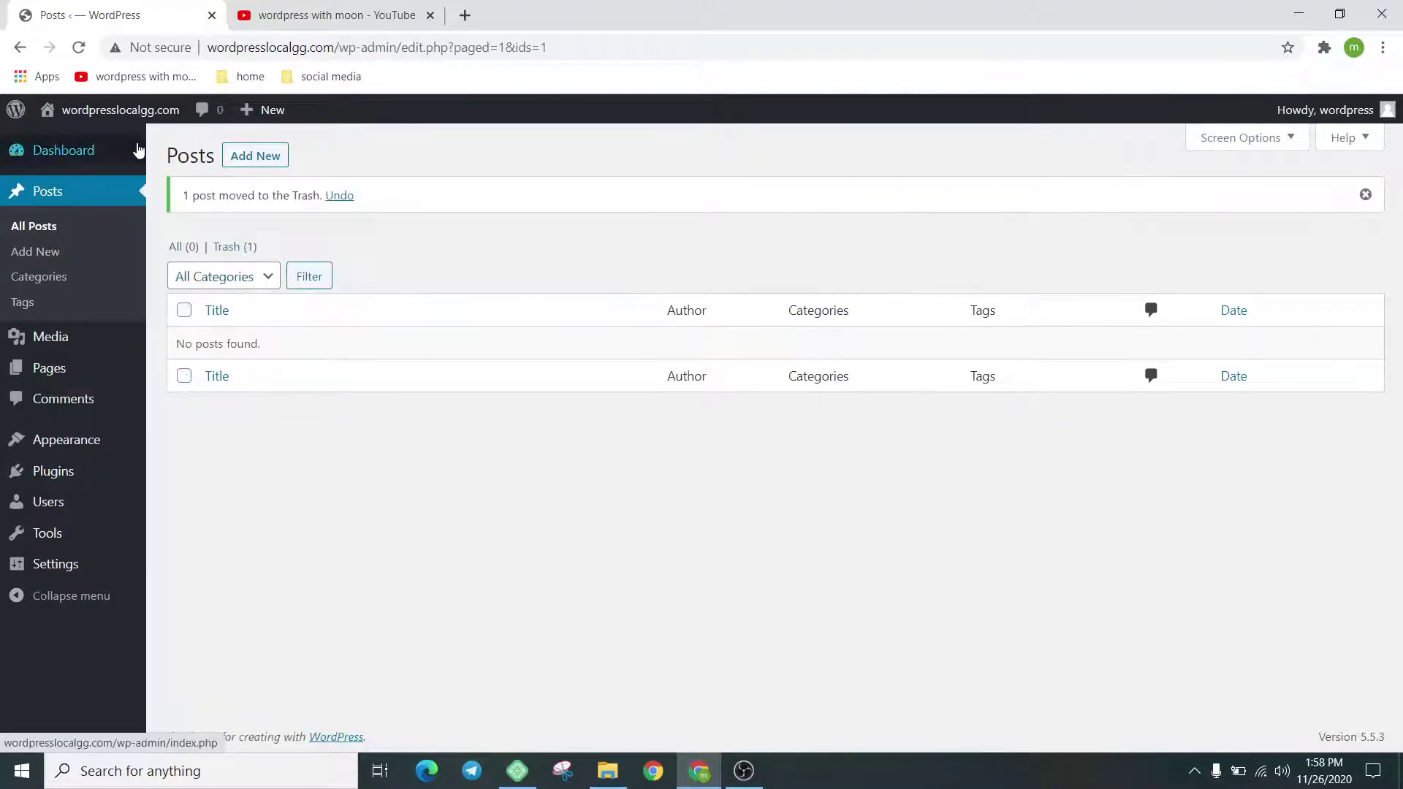
Step: Open the live site in a new tab, scroll through it, and return to the posts list
{"action": "mouse_move", "coordinate": [109, 110]}
{"action": "right_click", "coordinate": [74, 141]}
{"action": "left_click", "coordinate": [145, 150]}
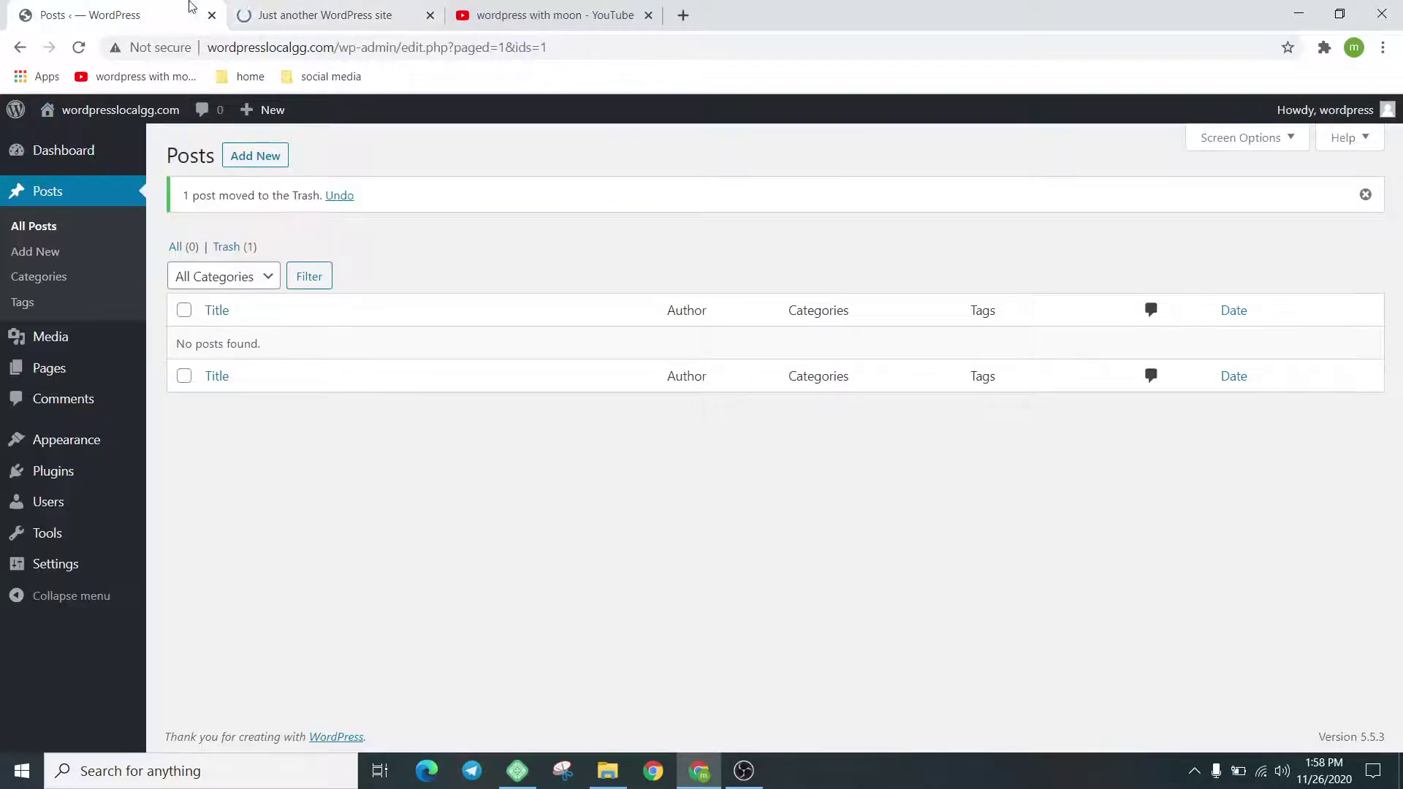
{"action": "left_click", "coordinate": [271, 13]}
{"action": "scroll", "coordinate": [655, 501], "scroll_direction": "down", "scroll_amount": 3}
{"action": "scroll", "coordinate": [658, 500], "scroll_direction": "up", "scroll_amount": 3}
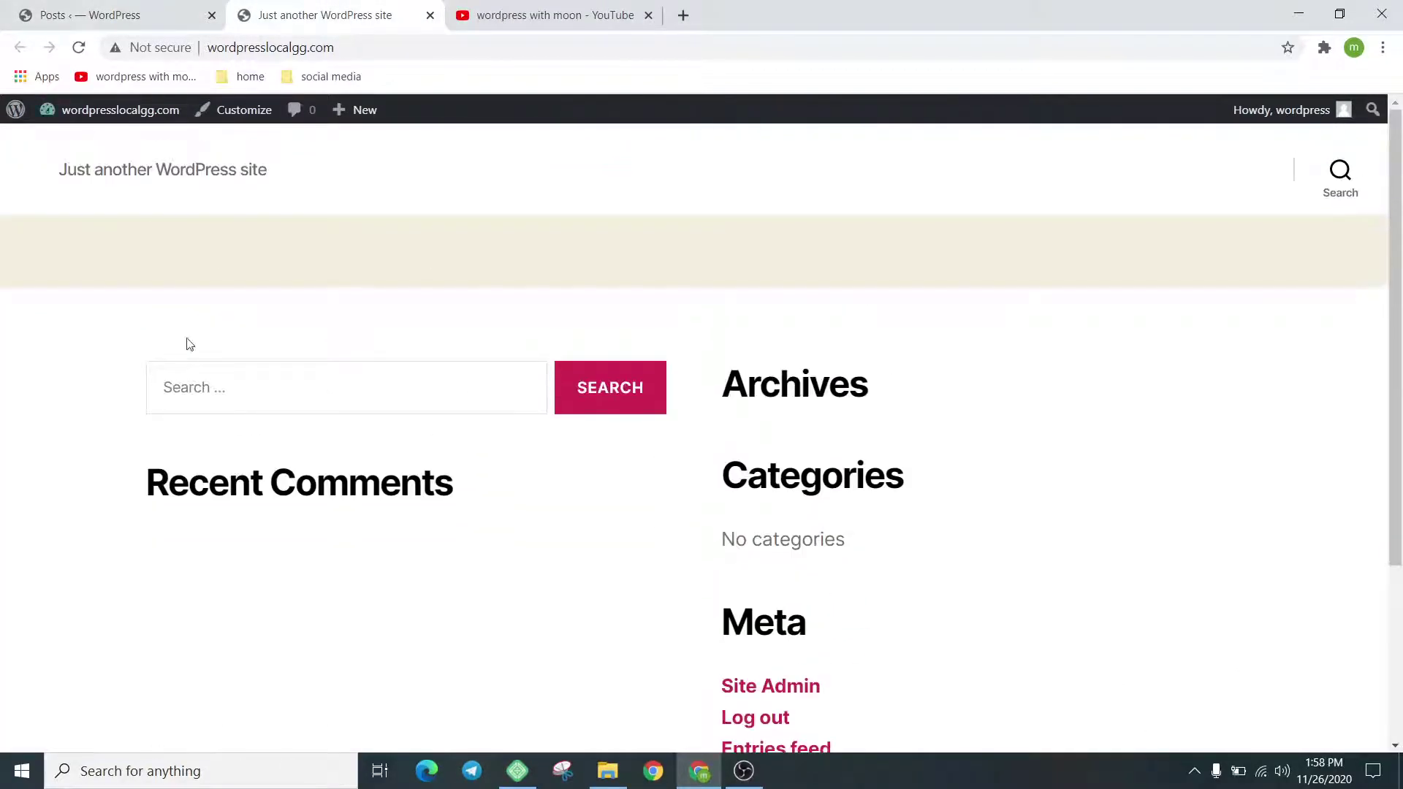
{"action": "scroll", "coordinate": [190, 344], "scroll_direction": "down", "scroll_amount": 3}
{"action": "left_click", "coordinate": [109, 14]}
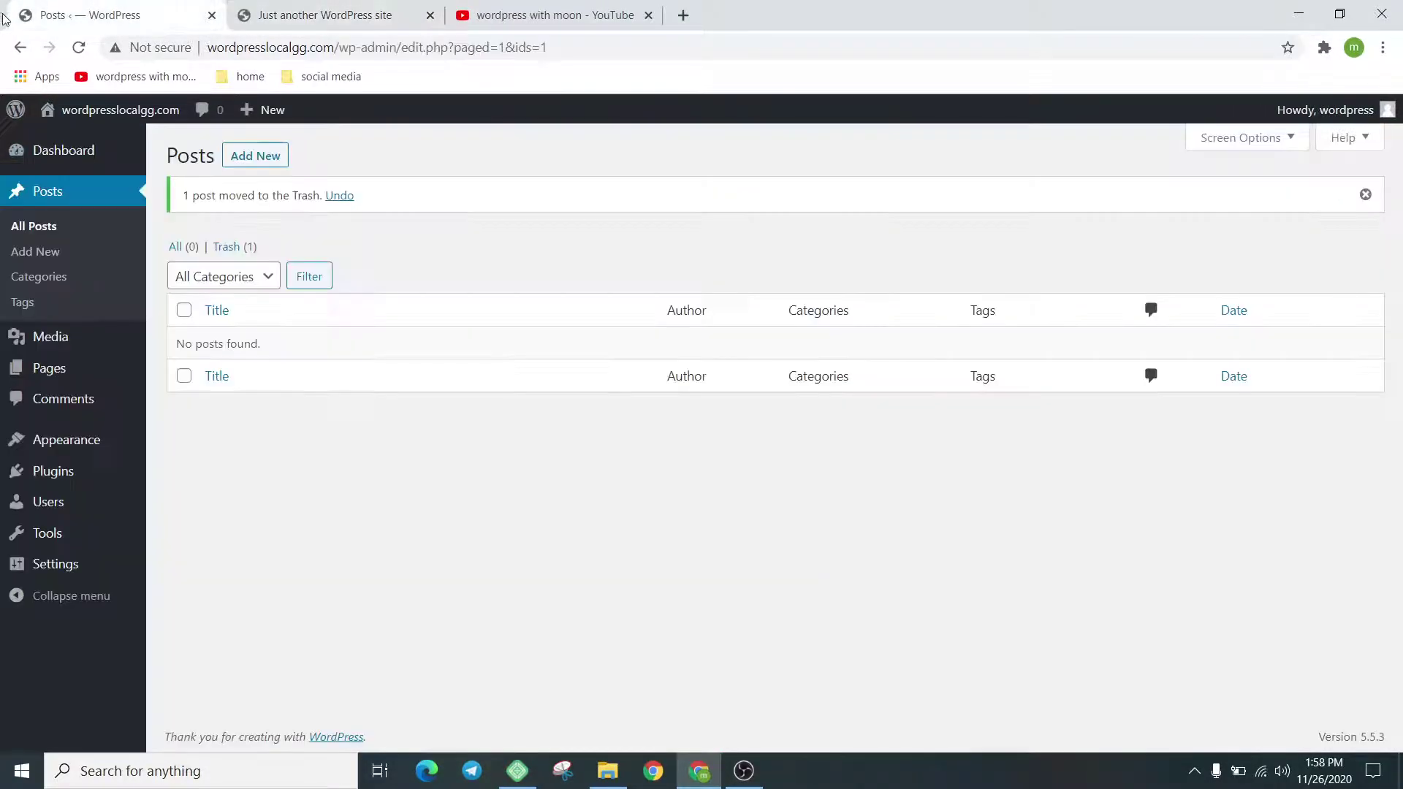
Step: Search the theme library for 'astra', install the Astra theme, and activate it
{"action": "left_click", "coordinate": [93, 442]}
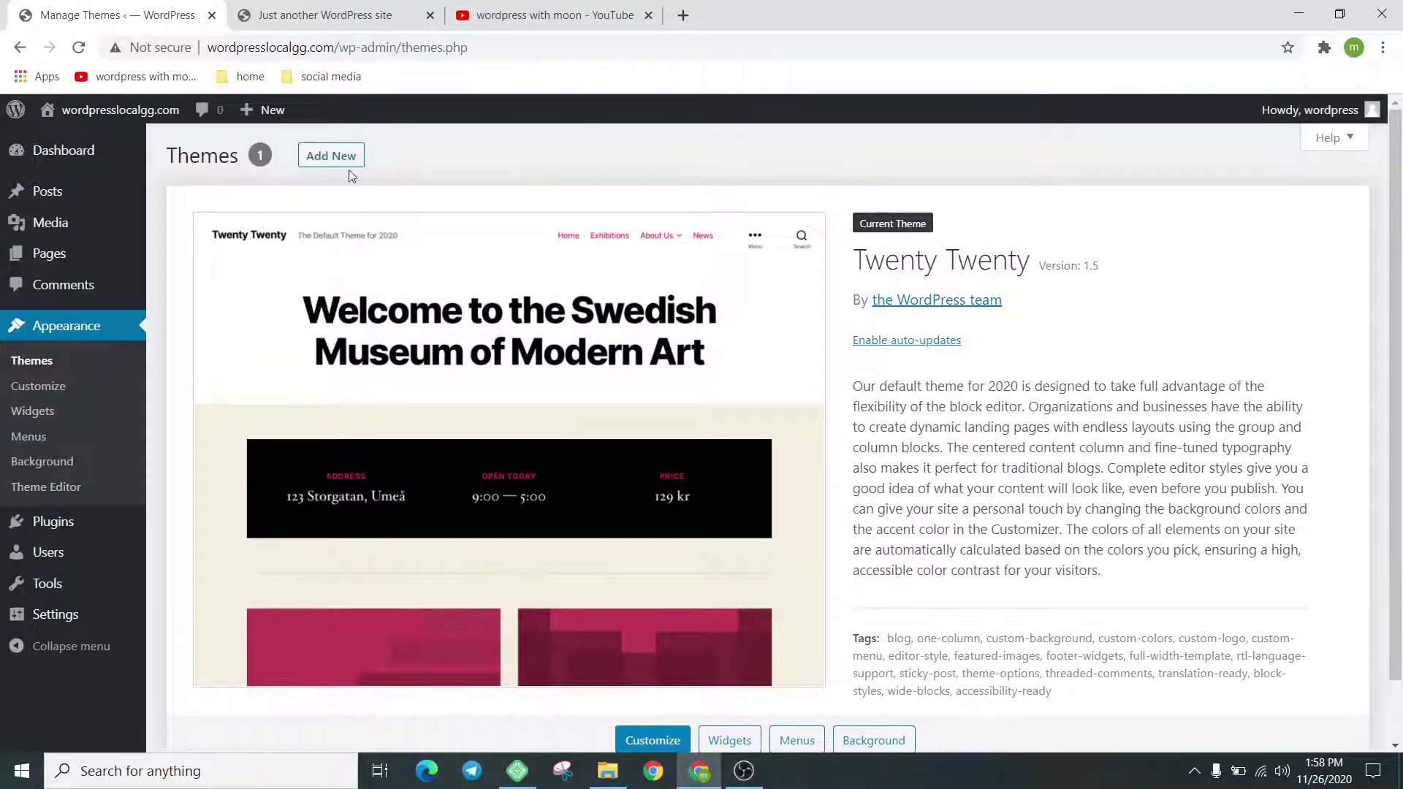
{"action": "left_click", "coordinate": [347, 164]}
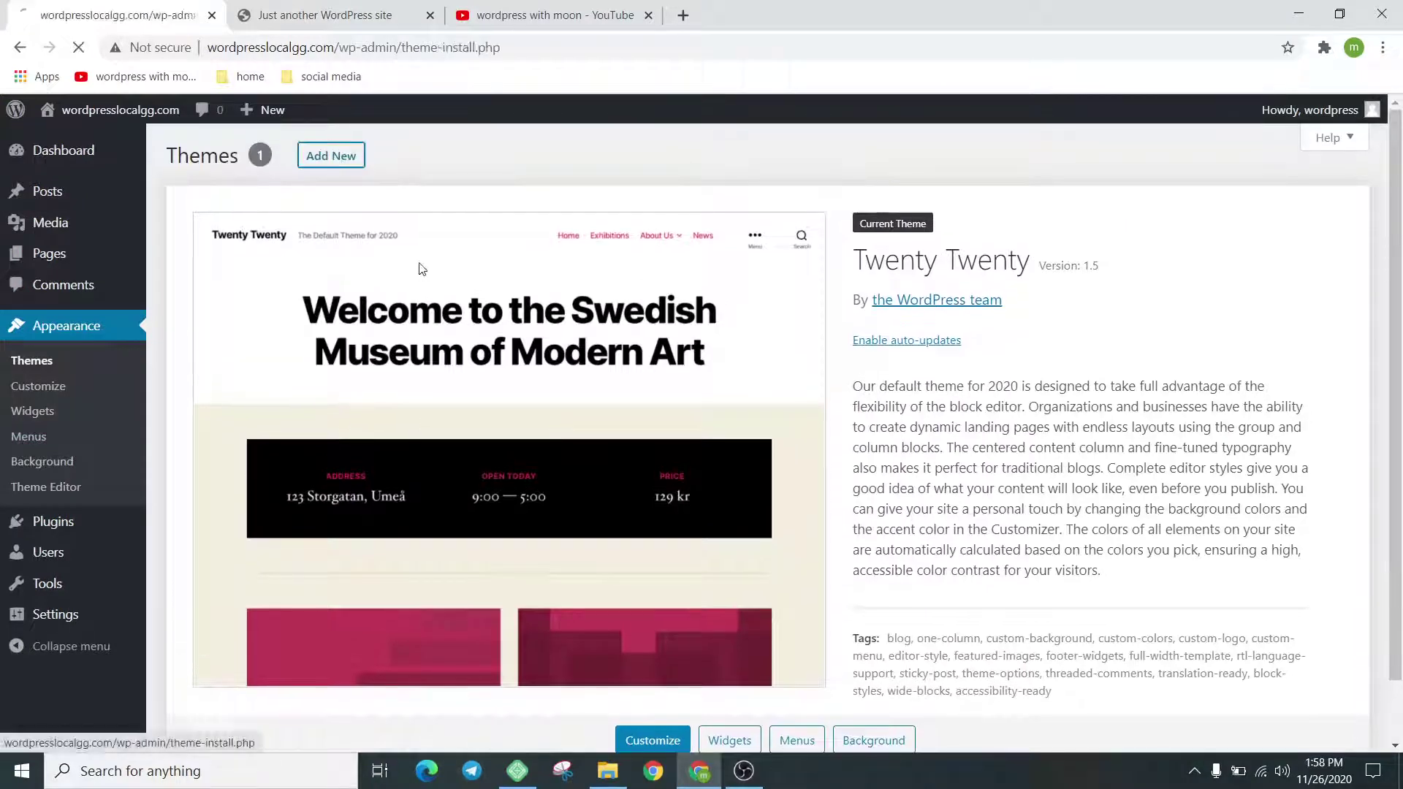
{"action": "left_click", "coordinate": [1169, 203]}
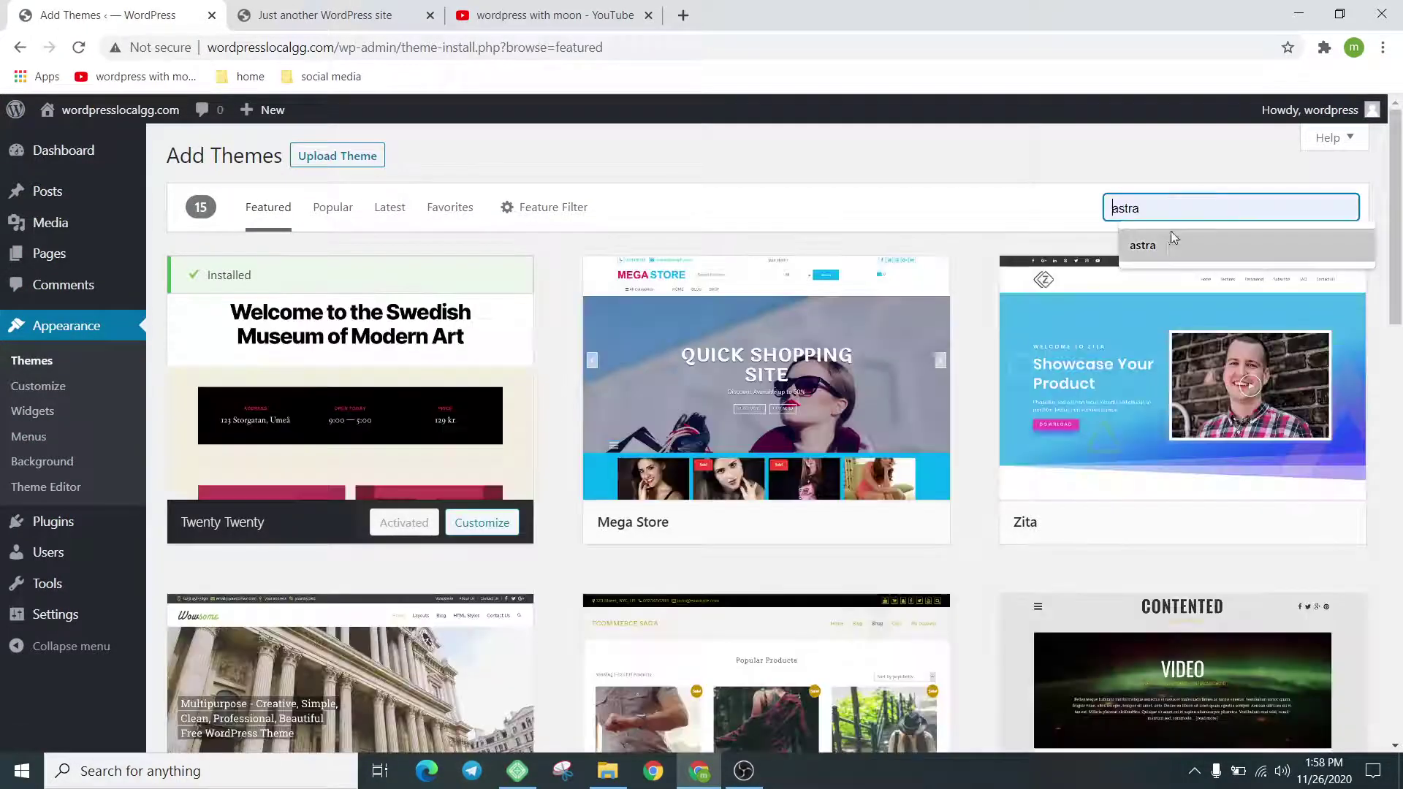
{"action": "left_click", "coordinate": [1170, 233]}
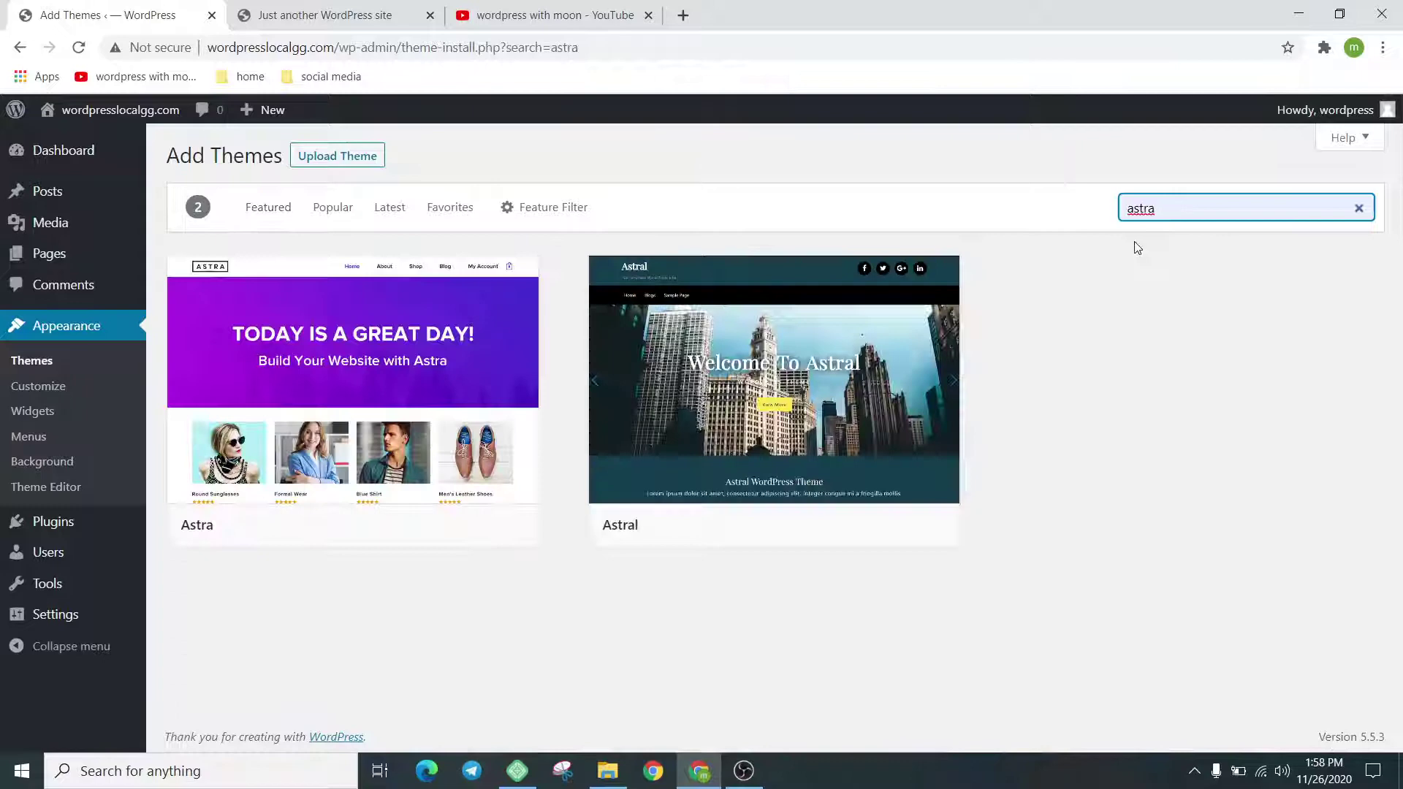
{"action": "left_click", "coordinate": [430, 526]}
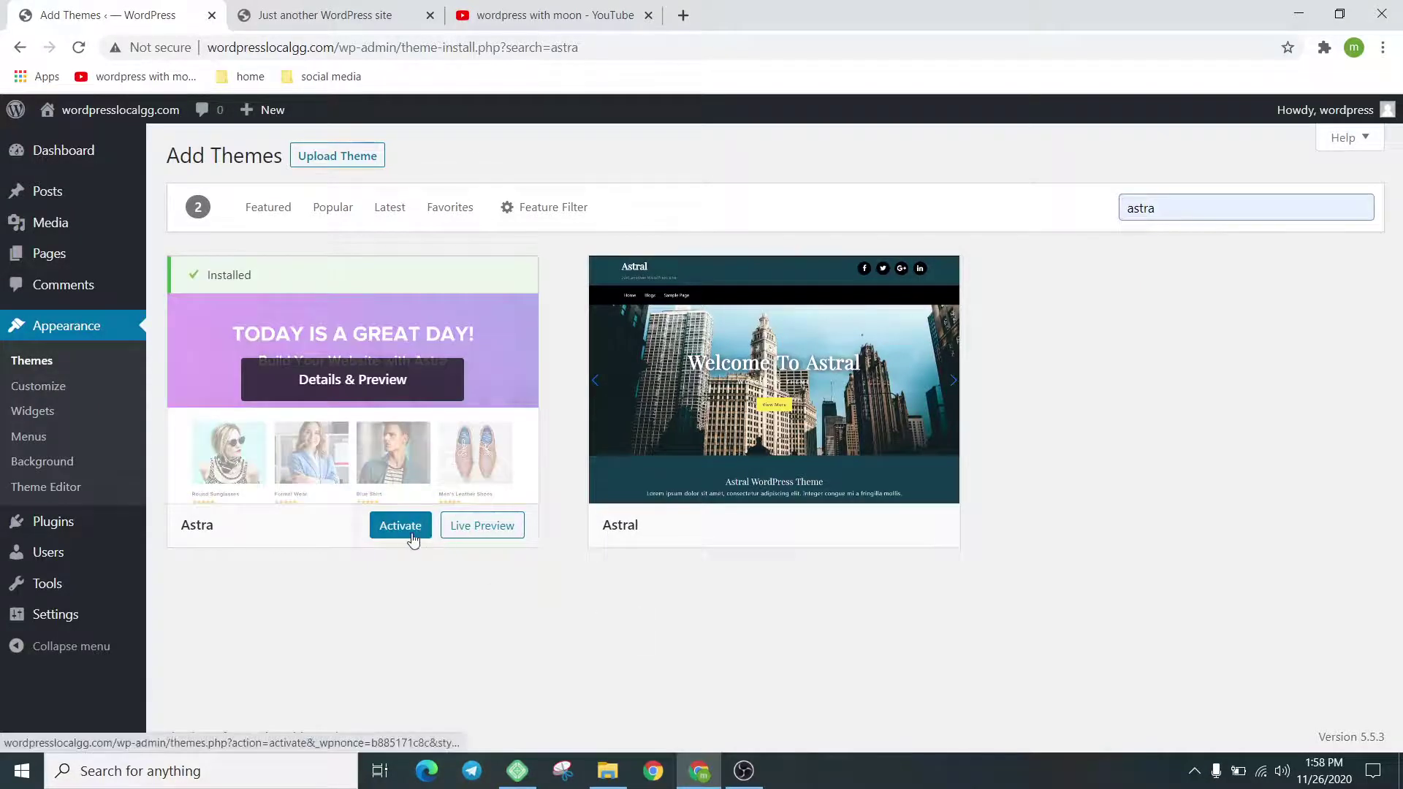
{"action": "left_click", "coordinate": [410, 539]}
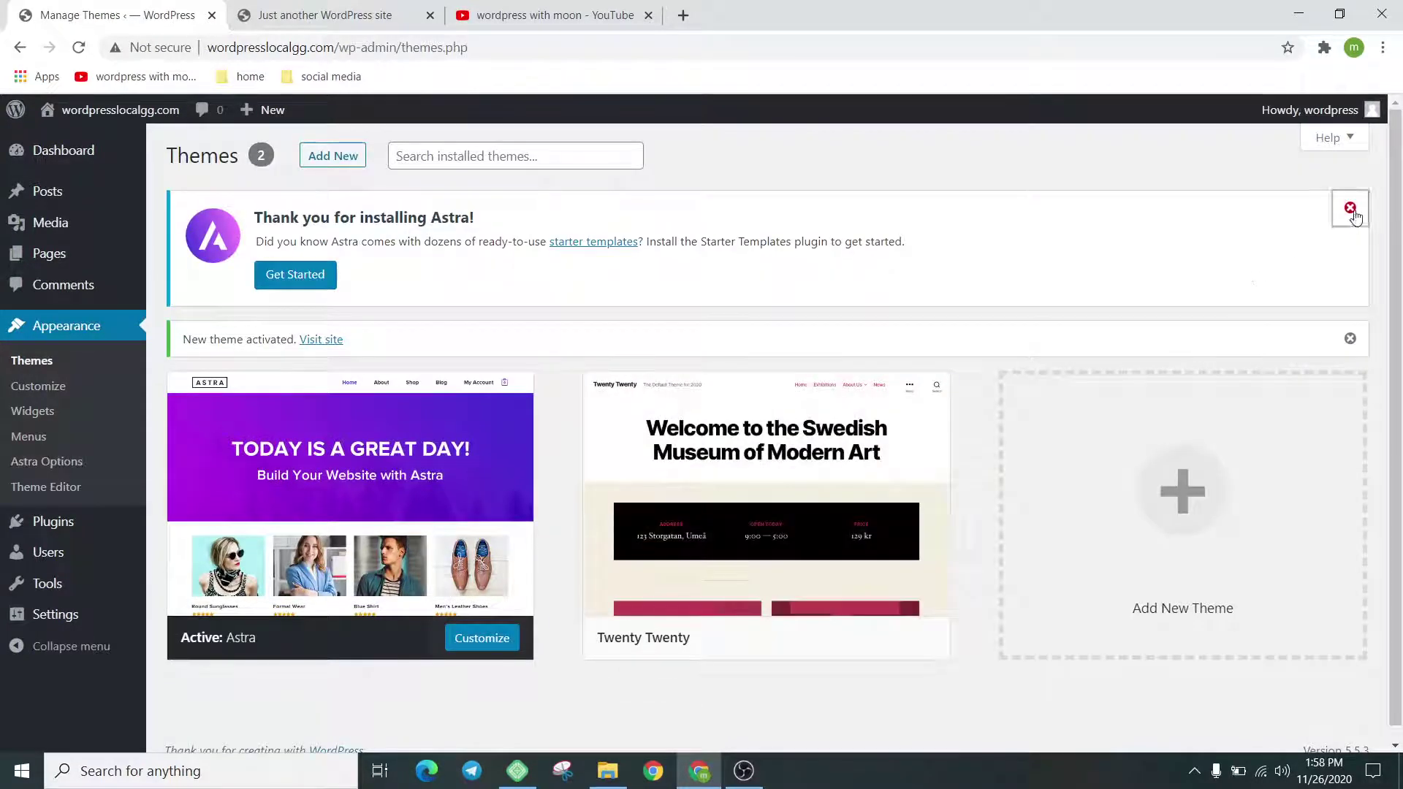
Step: Close the Astra welcome notice and activate Classic Editor under Installed Plugins
{"action": "left_click", "coordinate": [1350, 209]}
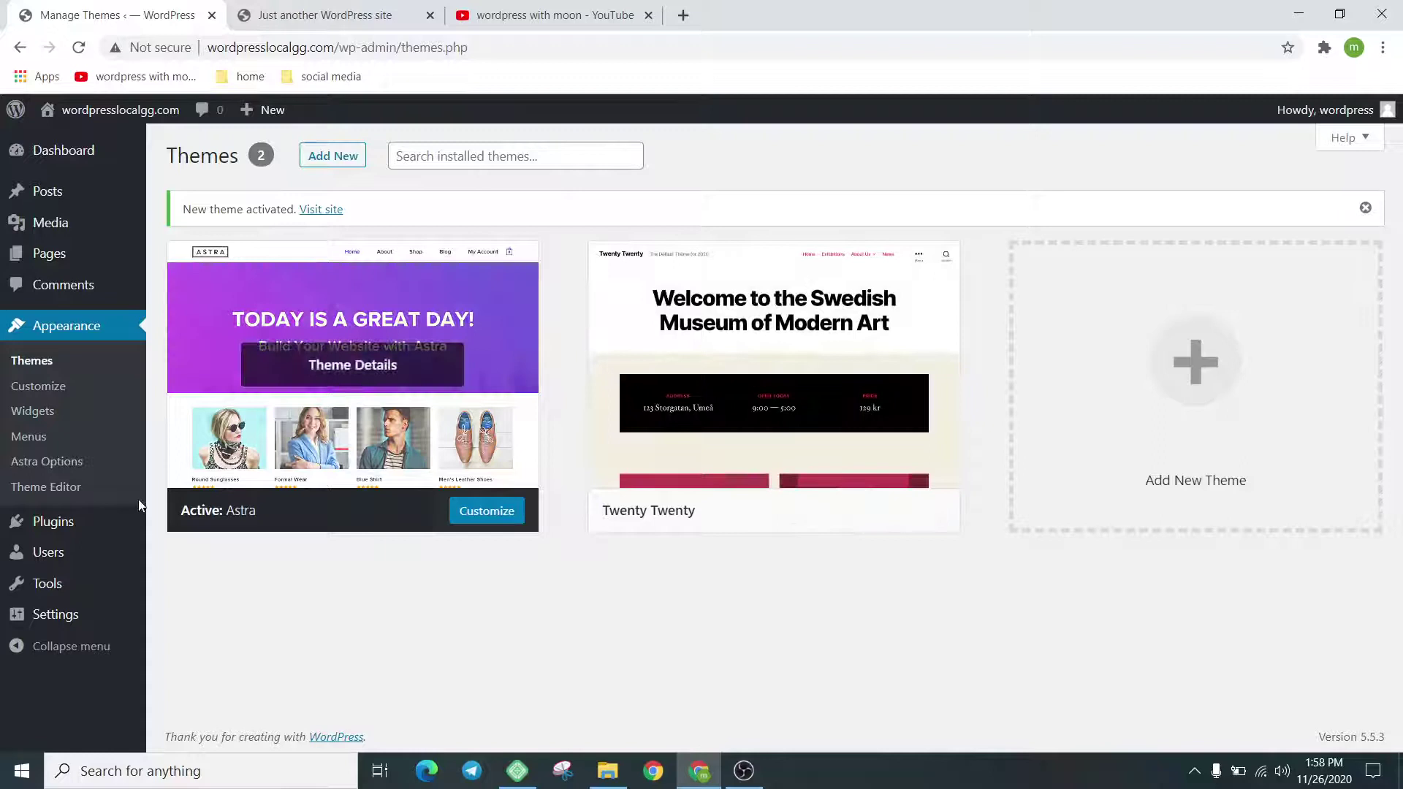
{"action": "mouse_move", "coordinate": [78, 537]}
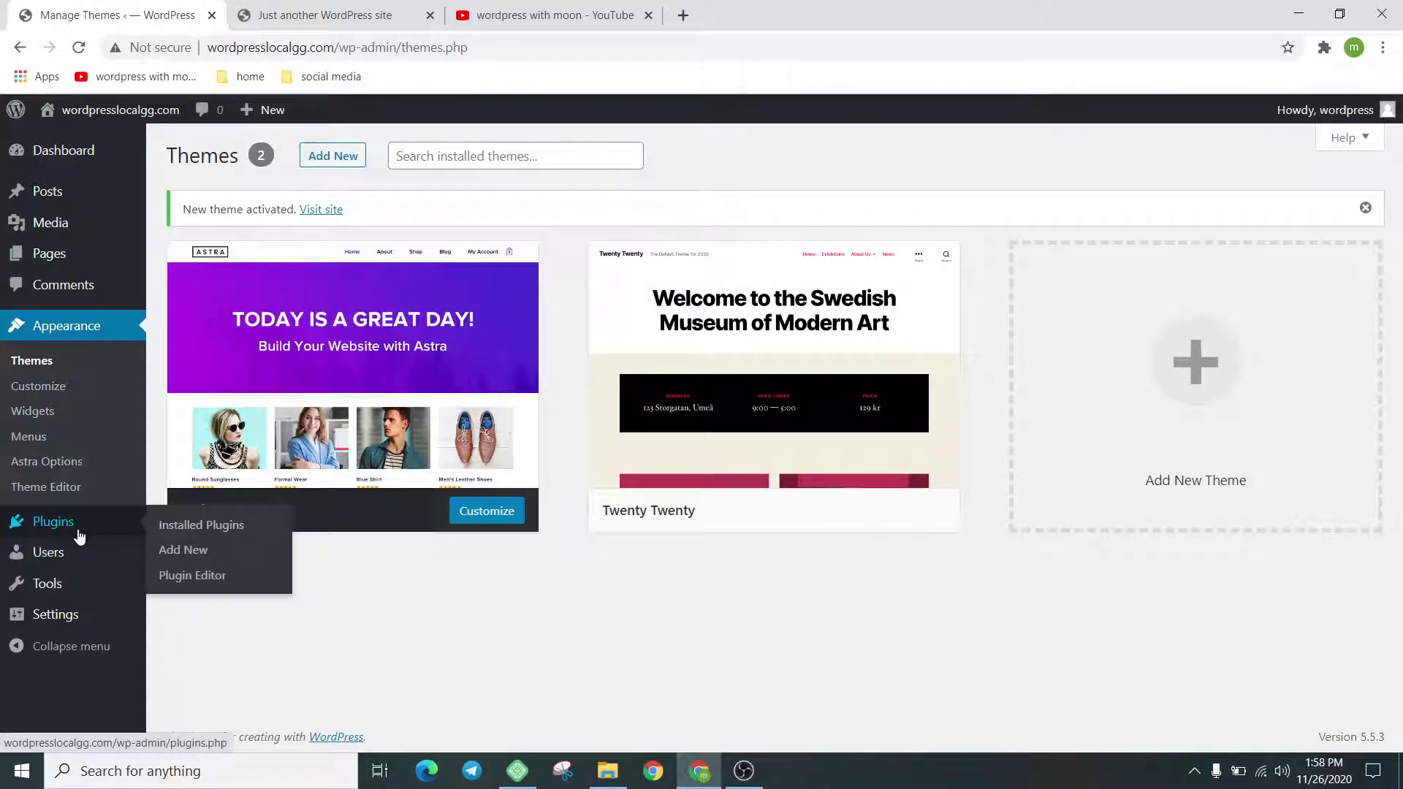
{"action": "left_click", "coordinate": [79, 537]}
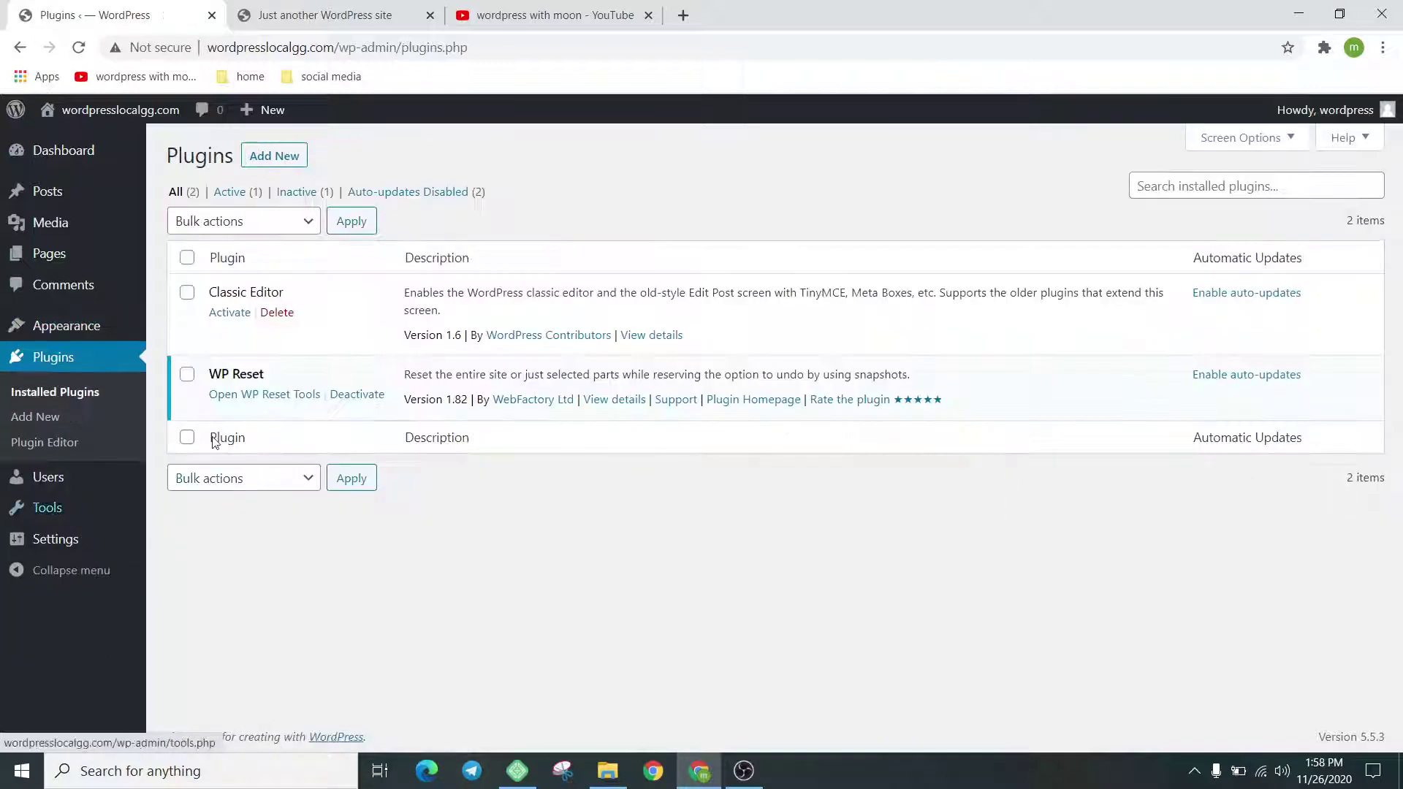
{"action": "left_click", "coordinate": [229, 313]}
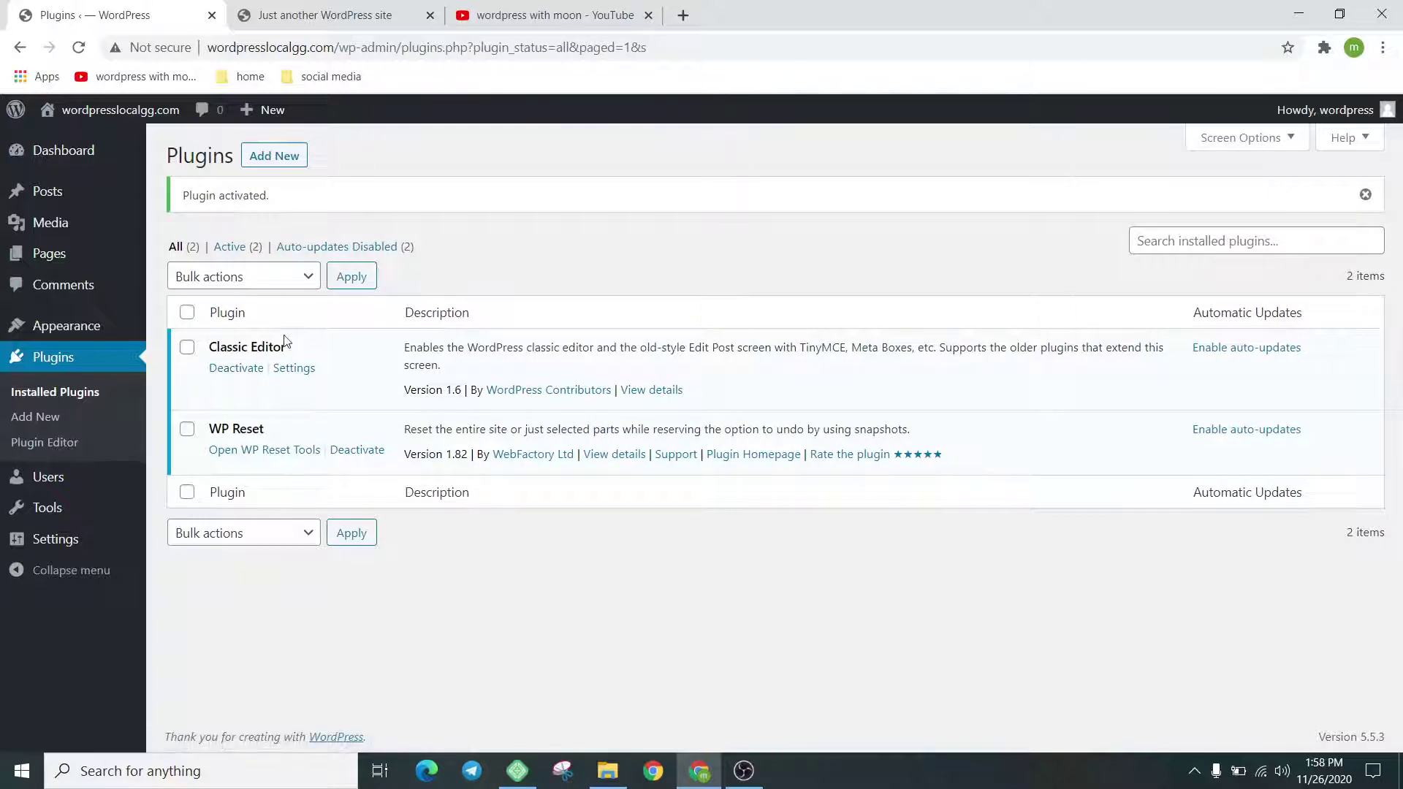
{"action": "left_click_drag", "start_coordinate": [290, 346], "coordinate": [254, 347]}
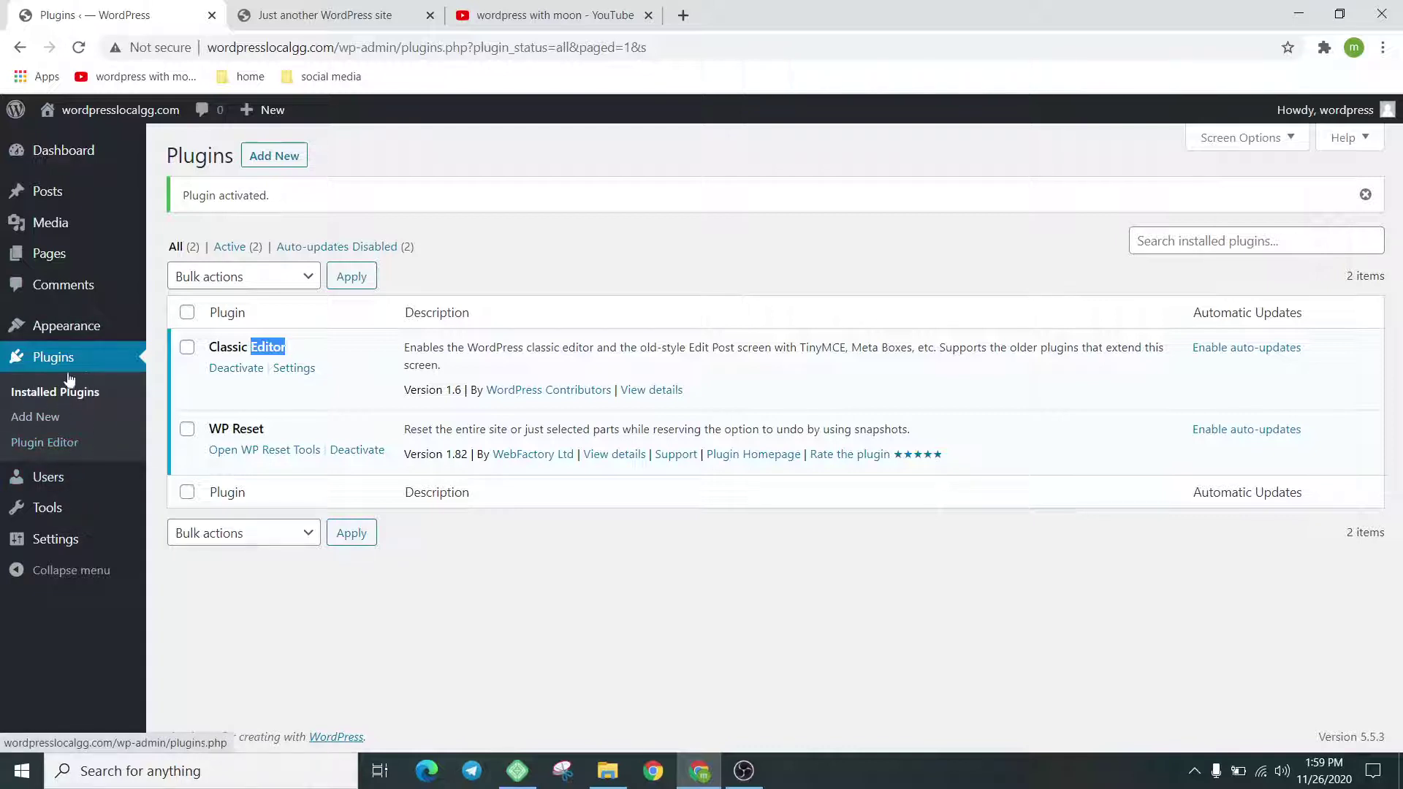
{"action": "mouse_move", "coordinate": [77, 330]}
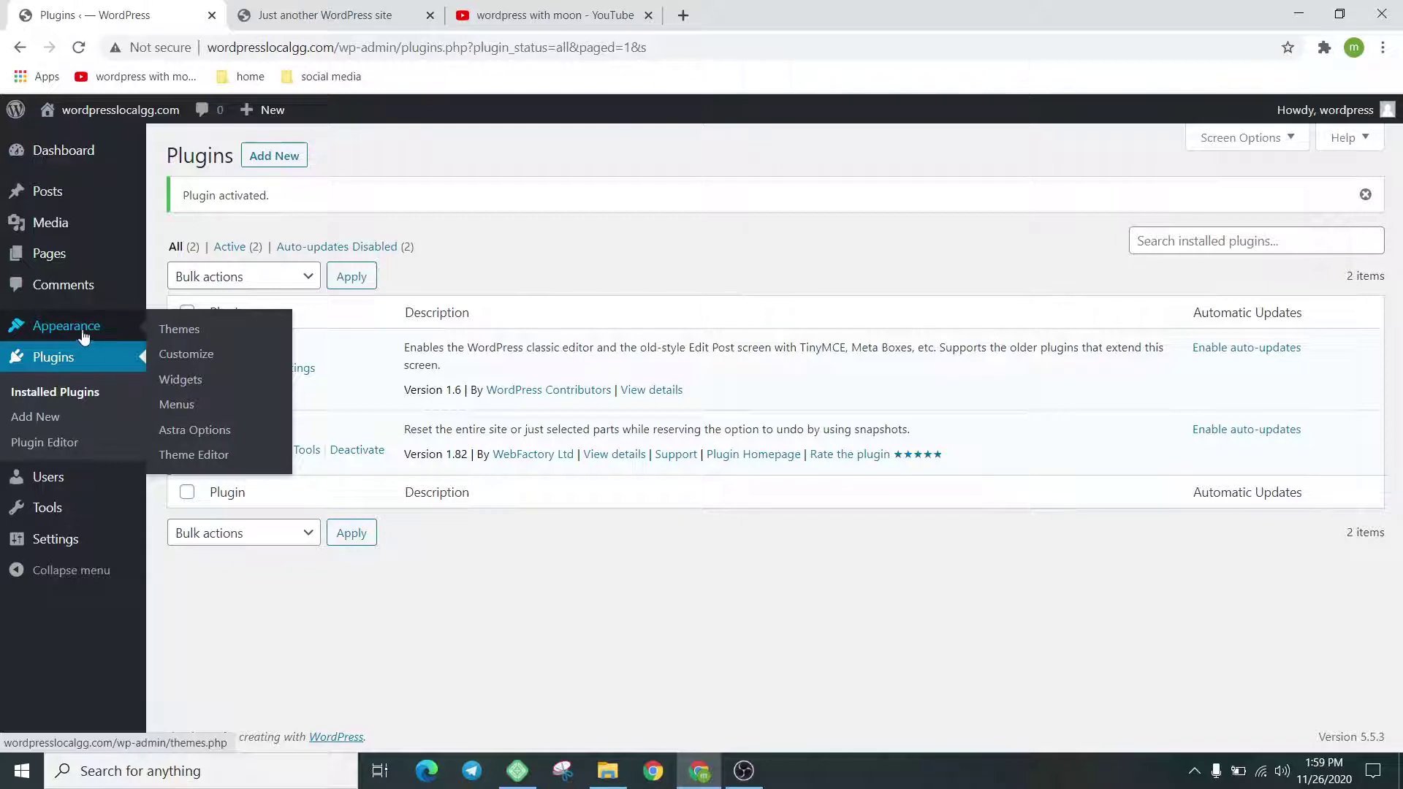
Step: Install the Starter Templates importer plugin from Astra Options and reach the Select Page Builder screen
{"action": "left_click", "coordinate": [195, 433]}
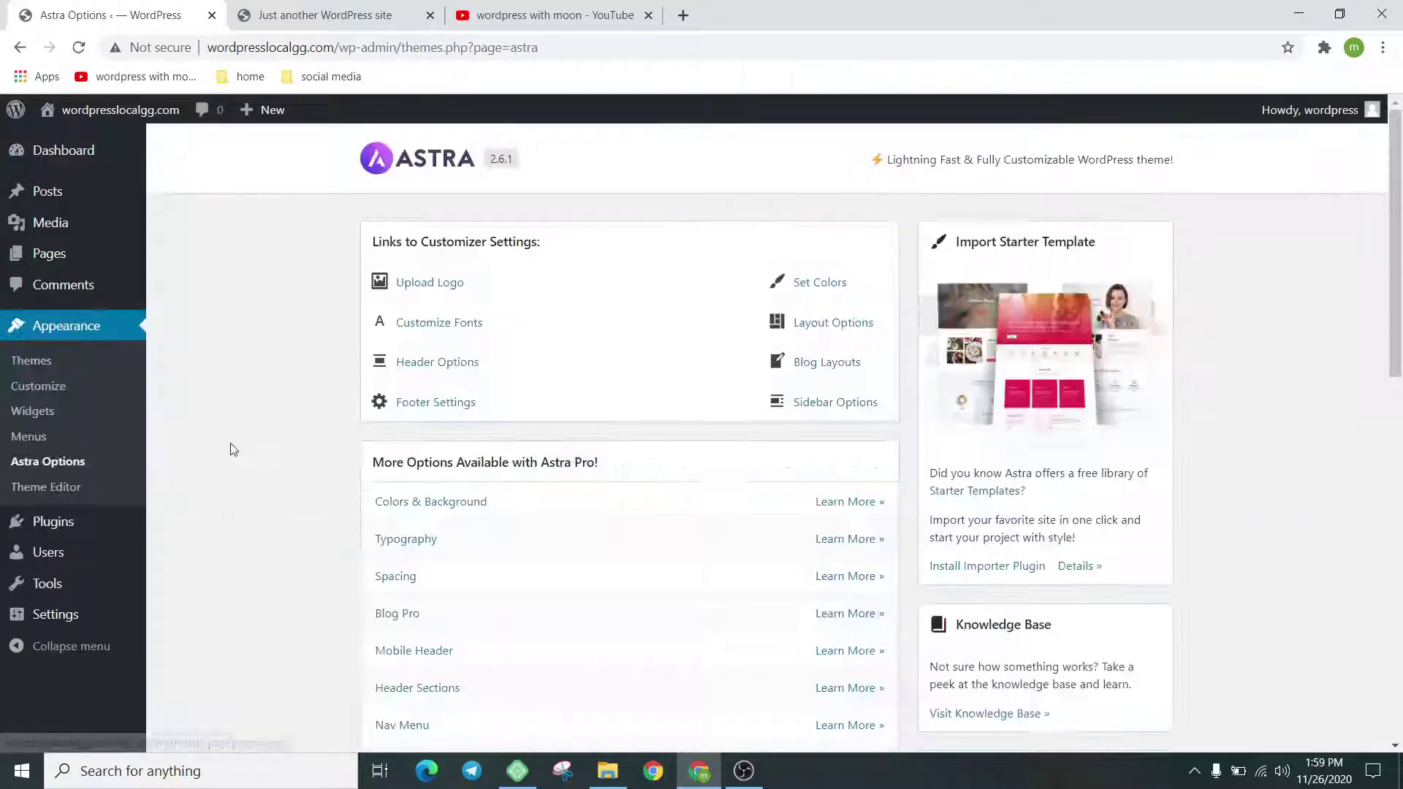
{"action": "left_click", "coordinate": [983, 570]}
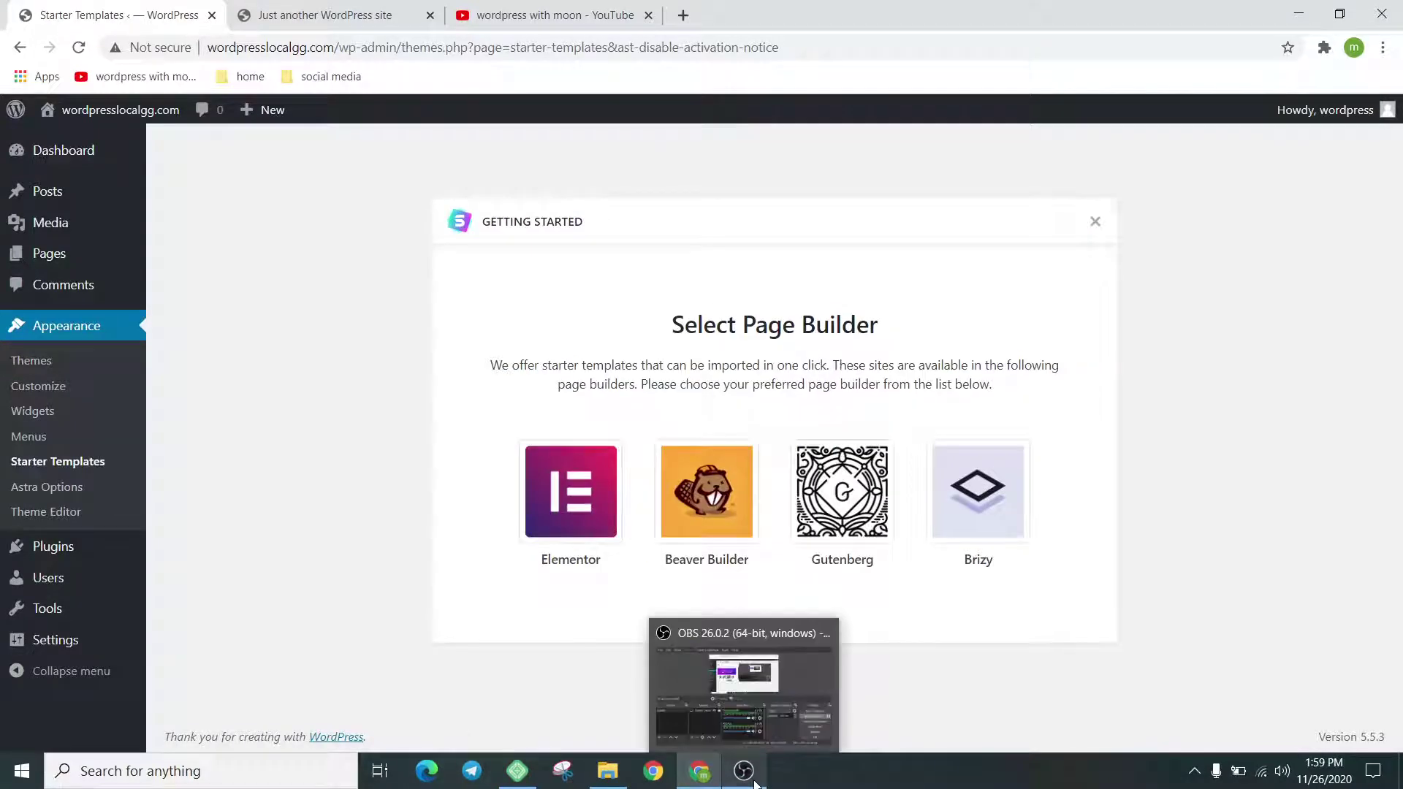
{"action": "left_click", "coordinate": [755, 784]}
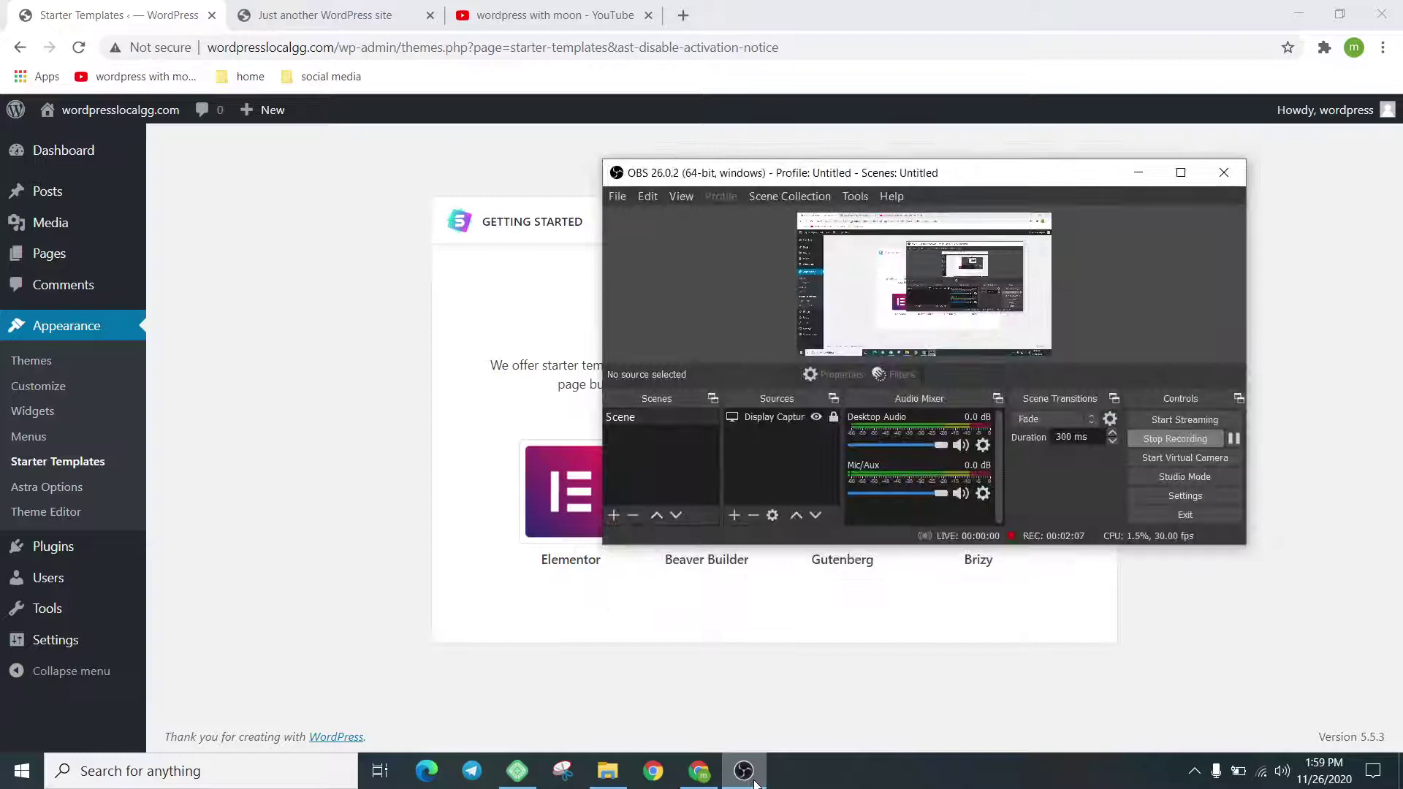
{"action": "left_click", "coordinate": [755, 784]}
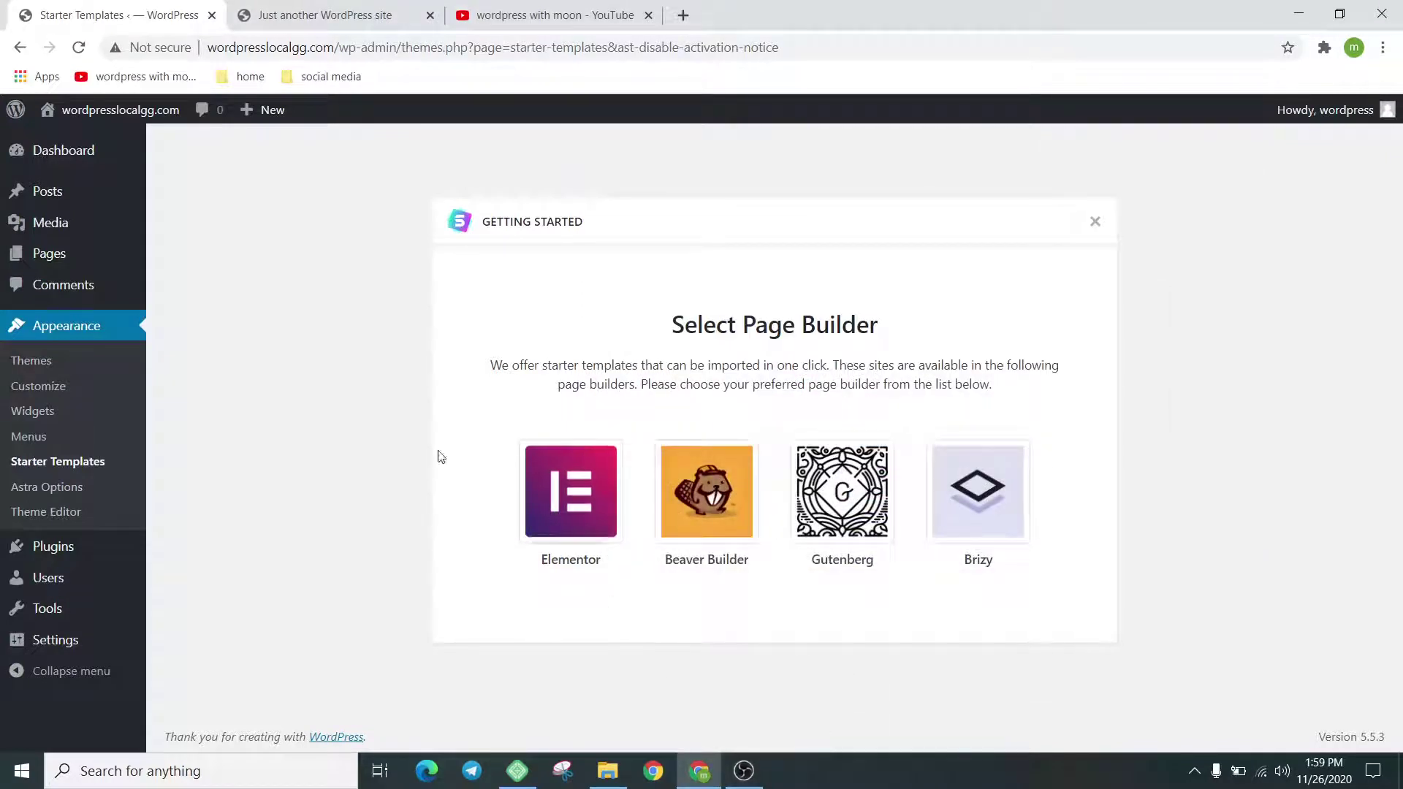
Step: Choose Elementor, search templates for 'prin', and open the Custom Printing starter site
{"action": "left_click", "coordinate": [574, 489]}
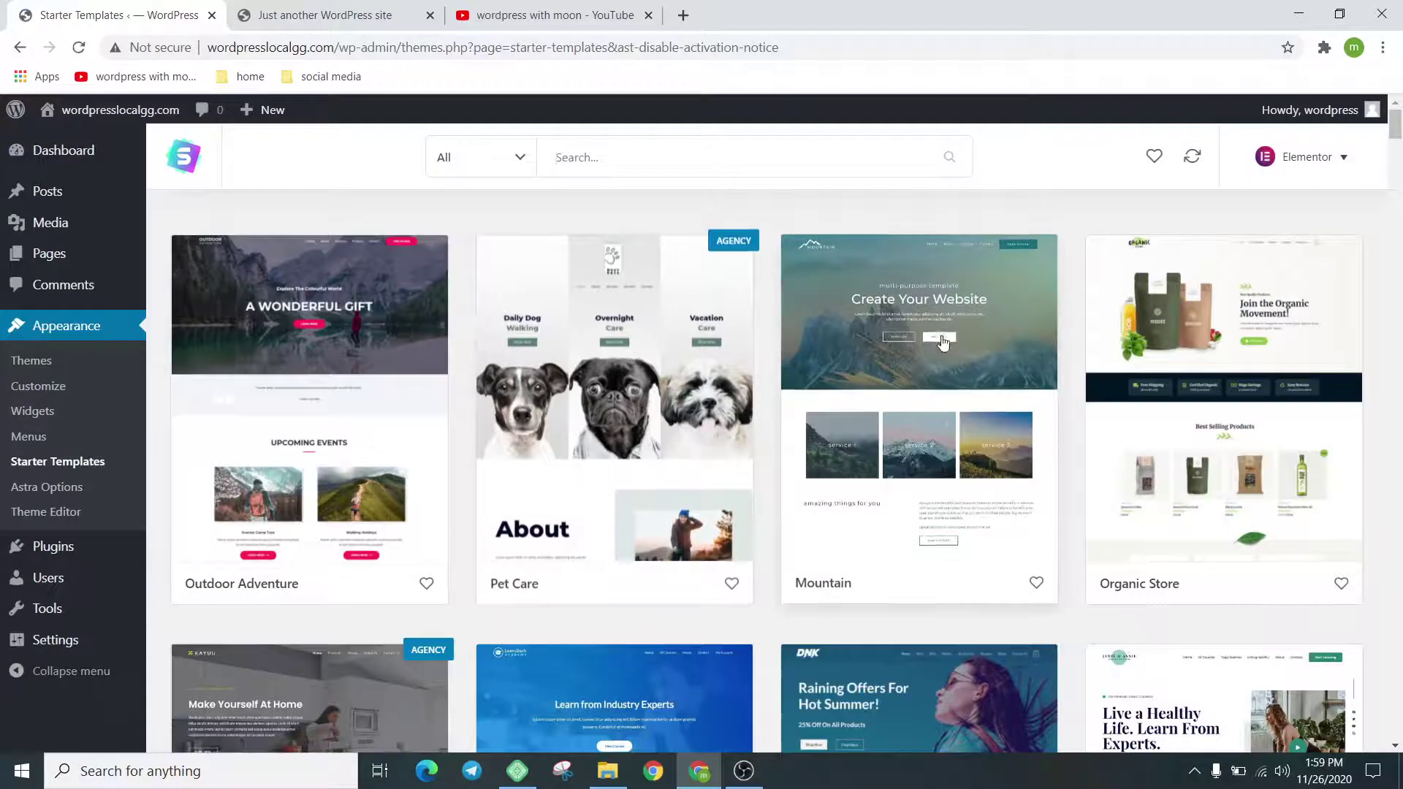
{"action": "left_click", "coordinate": [699, 162]}
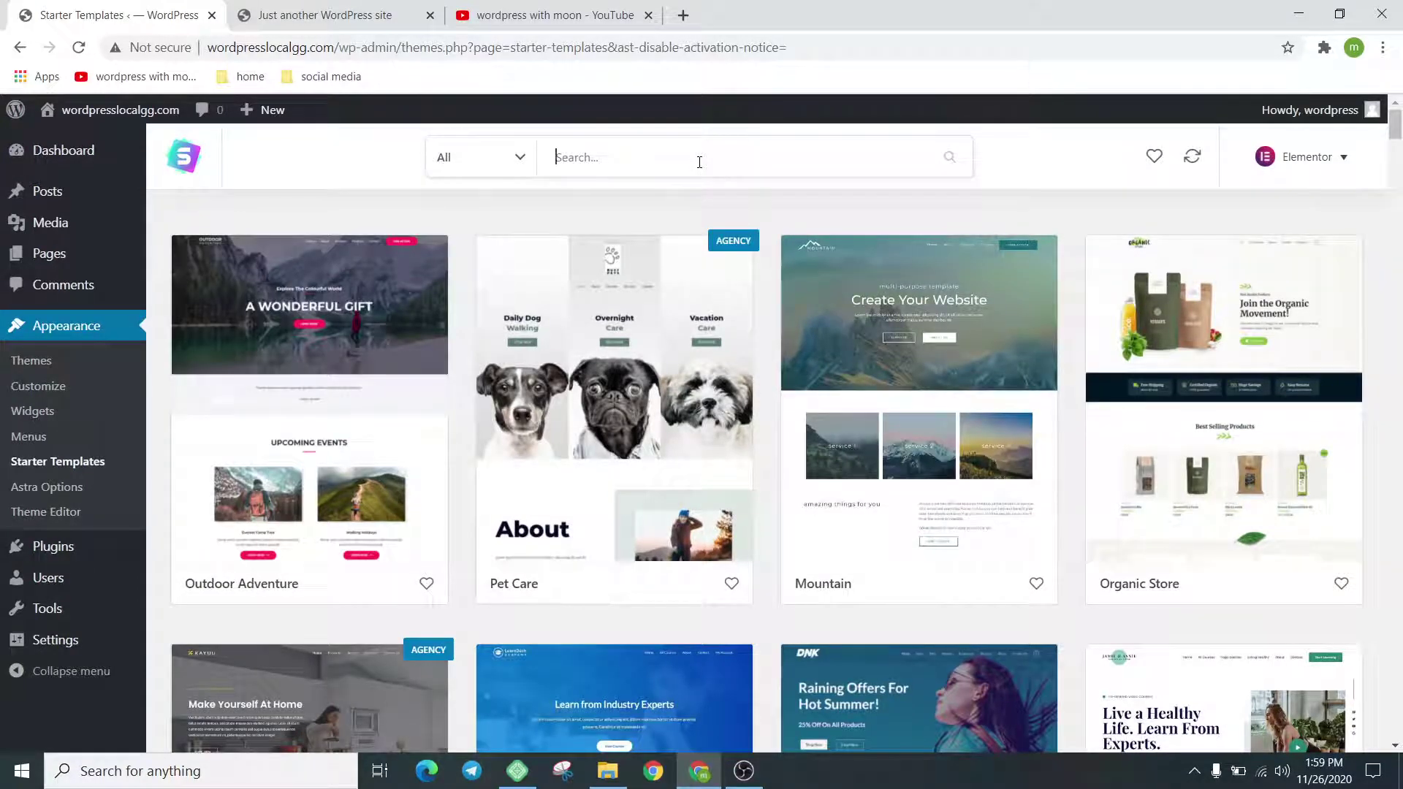
{"action": "type", "text": "prin"}
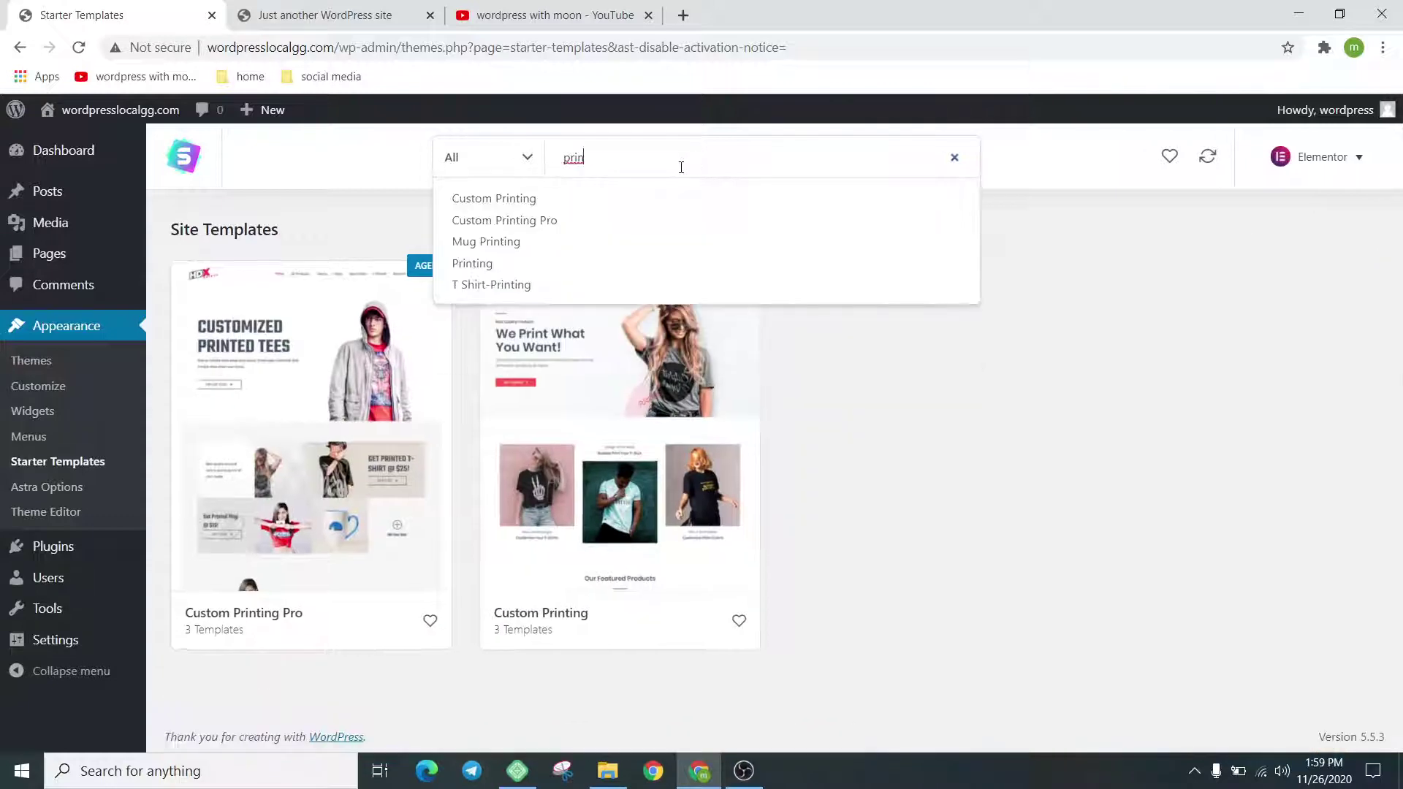
{"action": "left_click", "coordinate": [719, 467]}
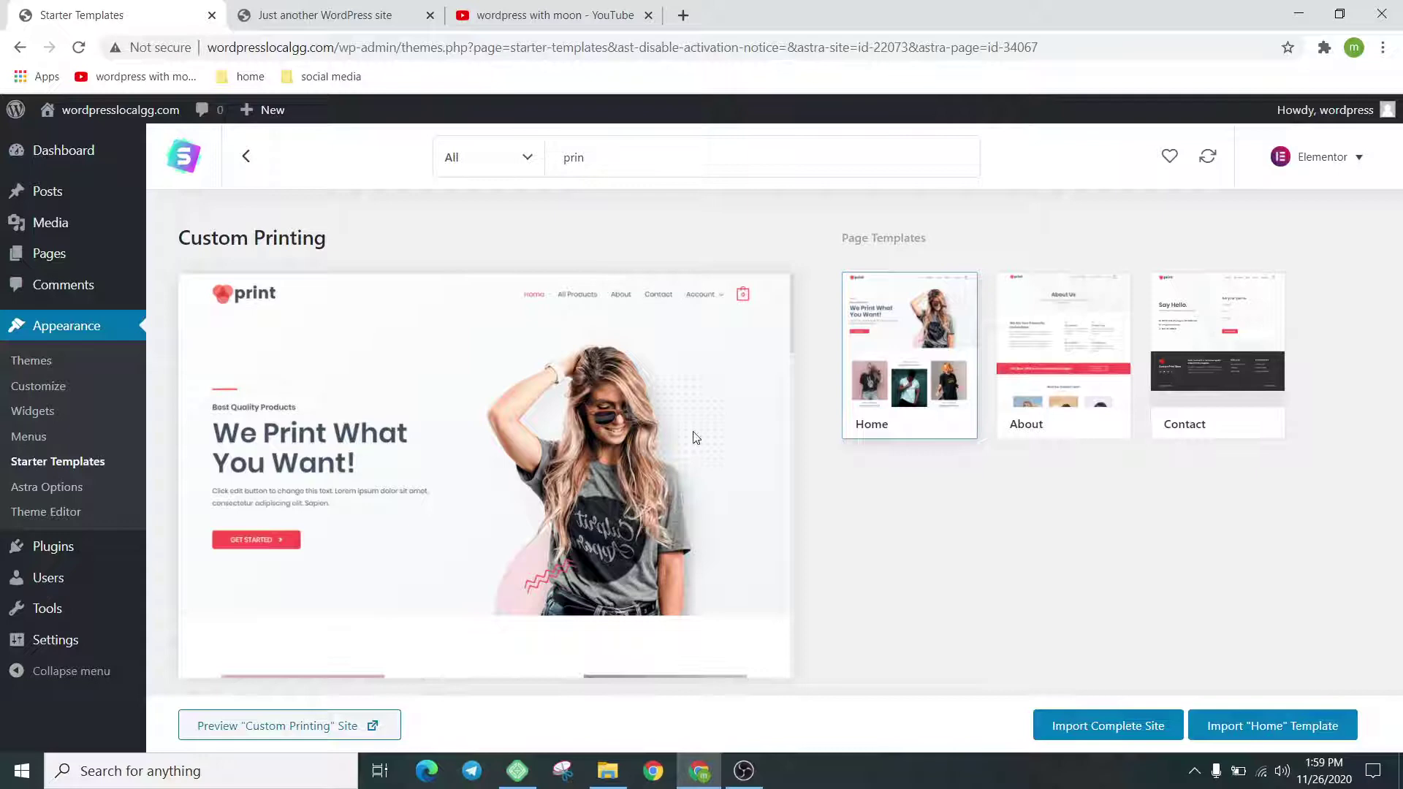
Step: Import the complete Custom Printing site with Delete Previously Imported Site ticked
{"action": "left_click", "coordinate": [1079, 738]}
{"action": "left_click", "coordinate": [487, 353]}
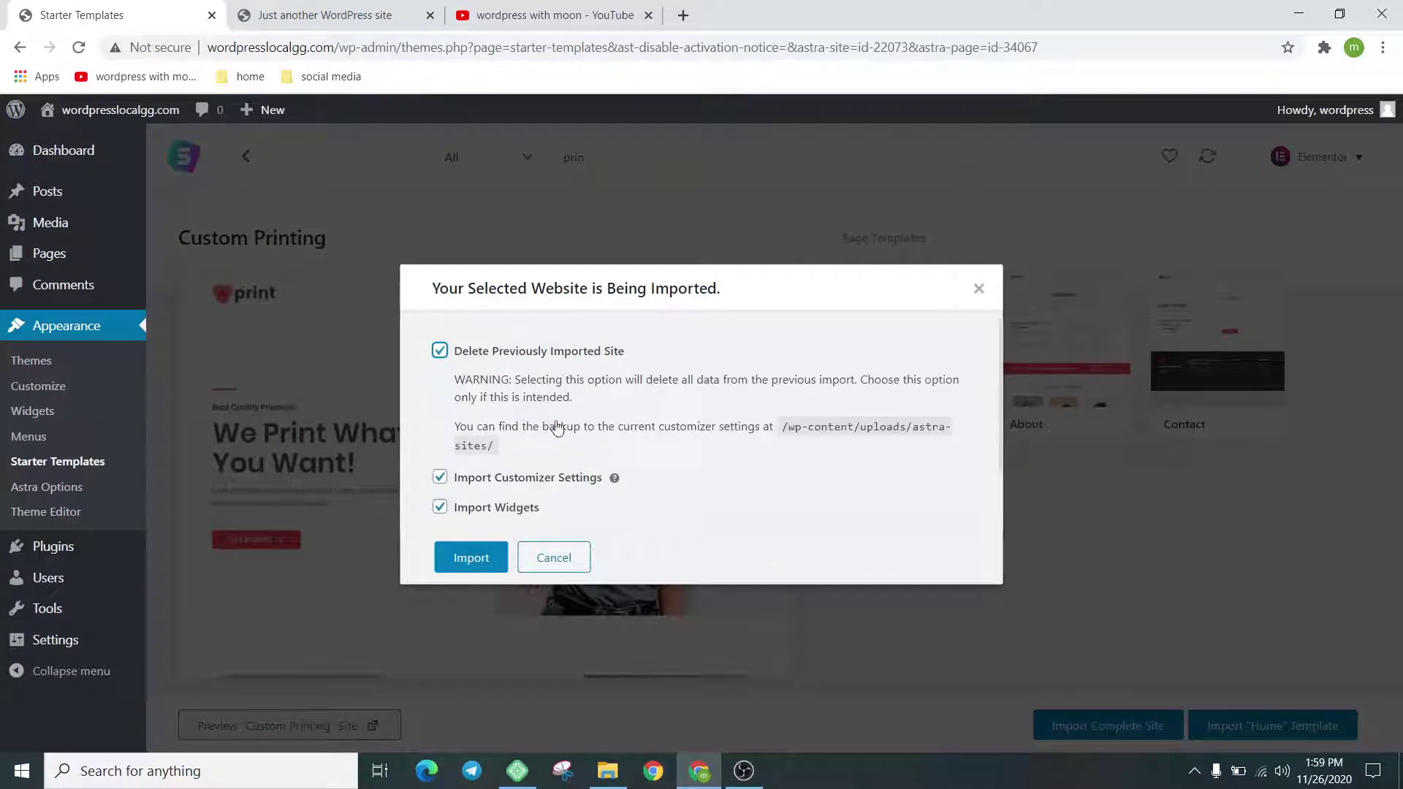
{"action": "left_click", "coordinate": [479, 564]}
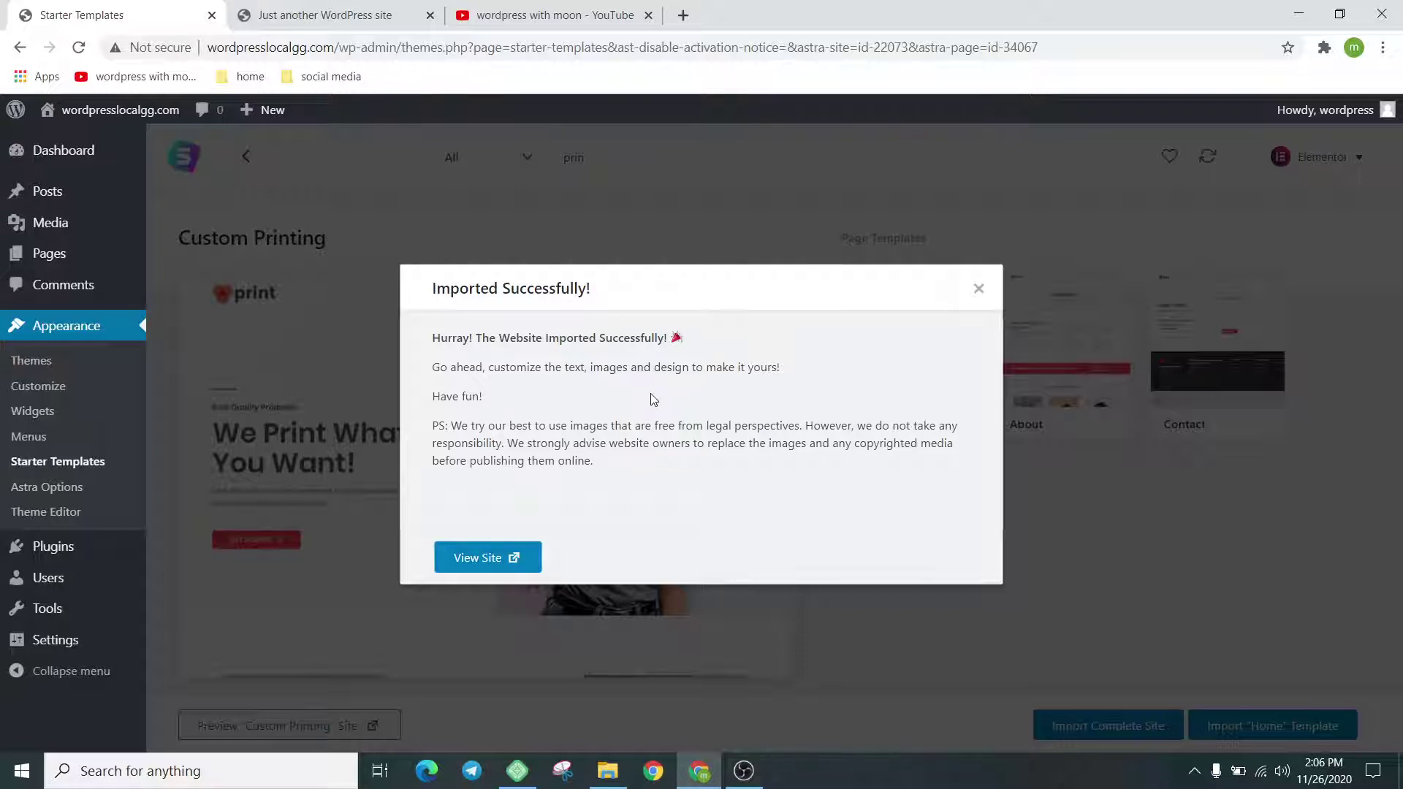
Step: Open the imported site from View Site in a new tab and scroll through its homepage
{"action": "left_click", "coordinate": [497, 558]}
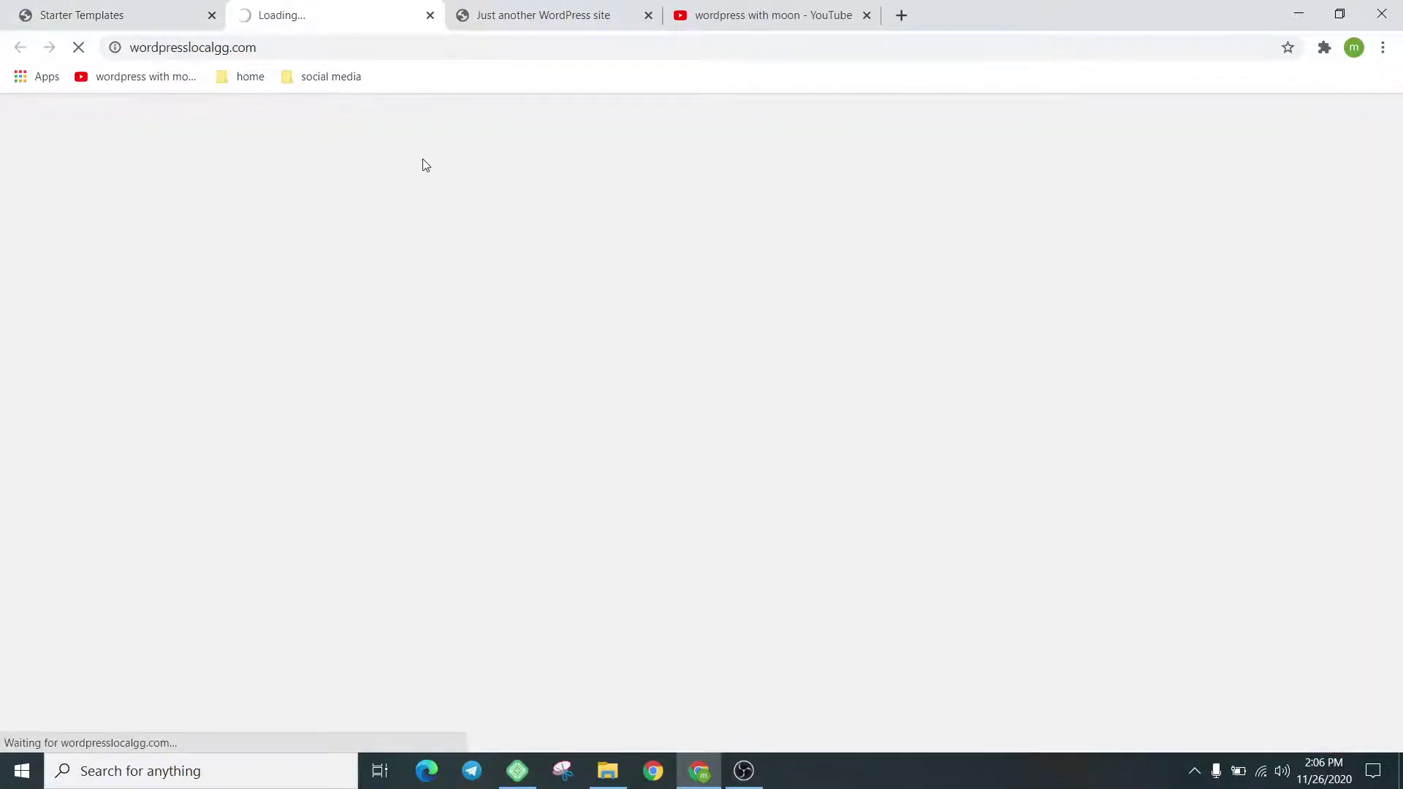
{"action": "left_click", "coordinate": [121, 11]}
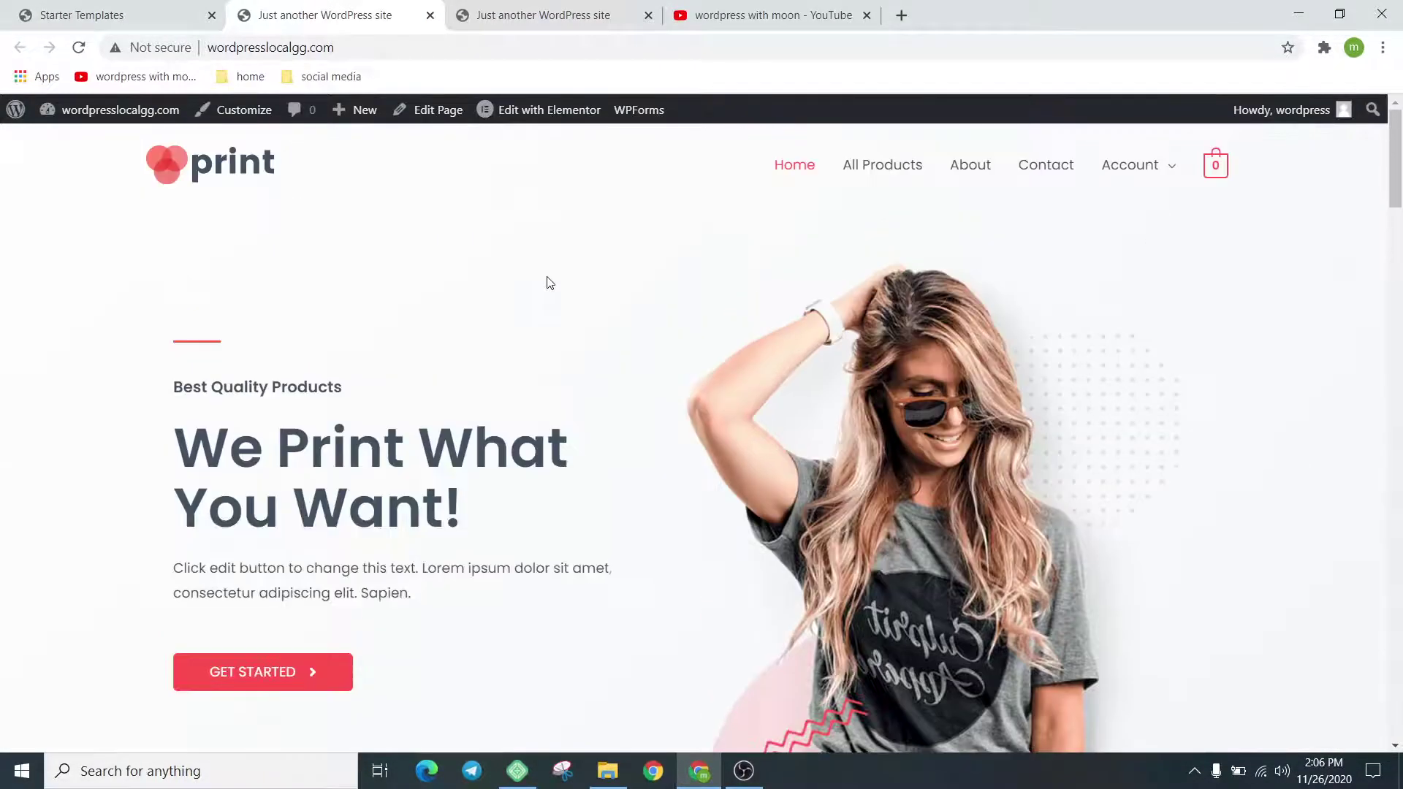
{"action": "scroll", "coordinate": [448, 354], "scroll_direction": "down", "scroll_amount": 15}
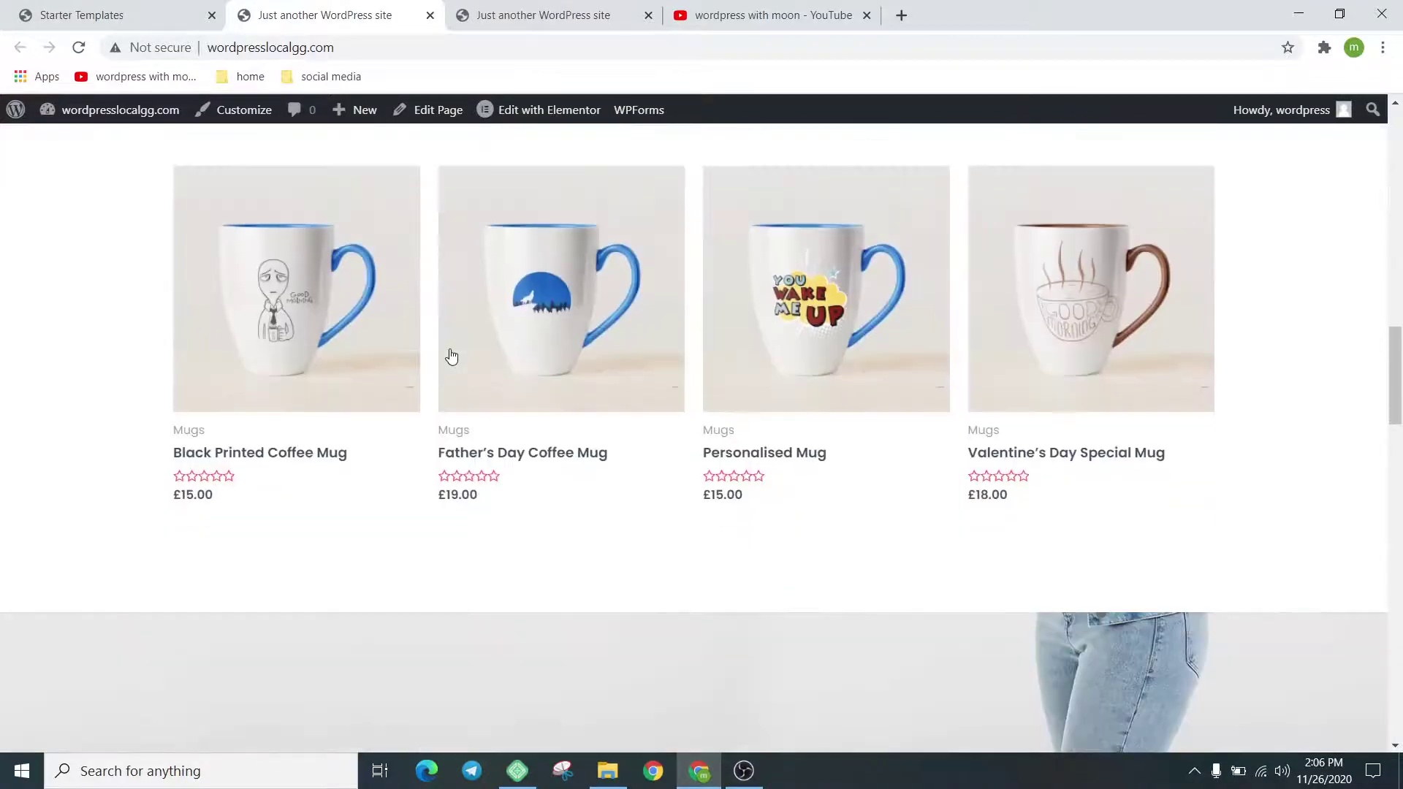
{"action": "scroll", "coordinate": [449, 354], "scroll_direction": "down", "scroll_amount": 15}
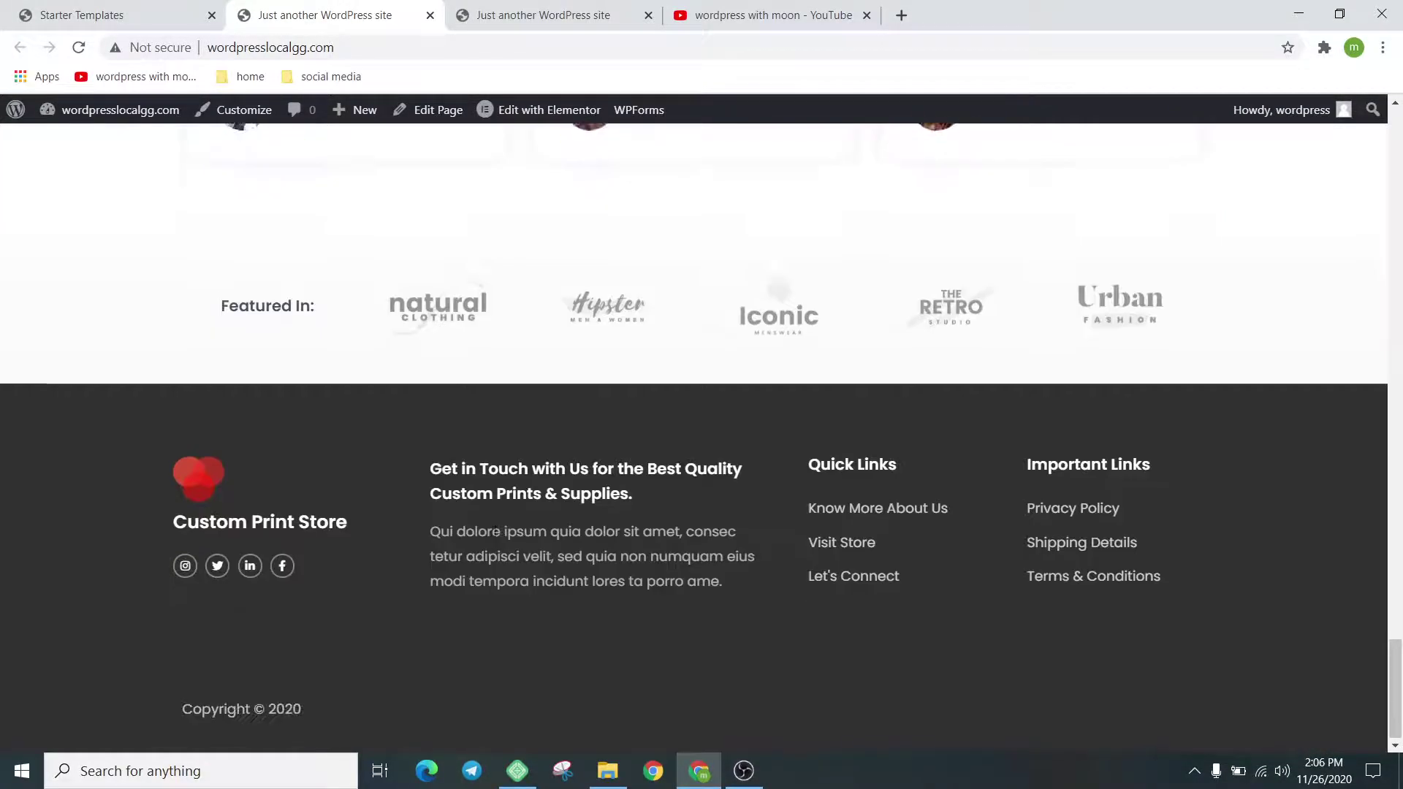
{"action": "scroll", "coordinate": [840, 673], "scroll_direction": "up", "scroll_amount": 20}
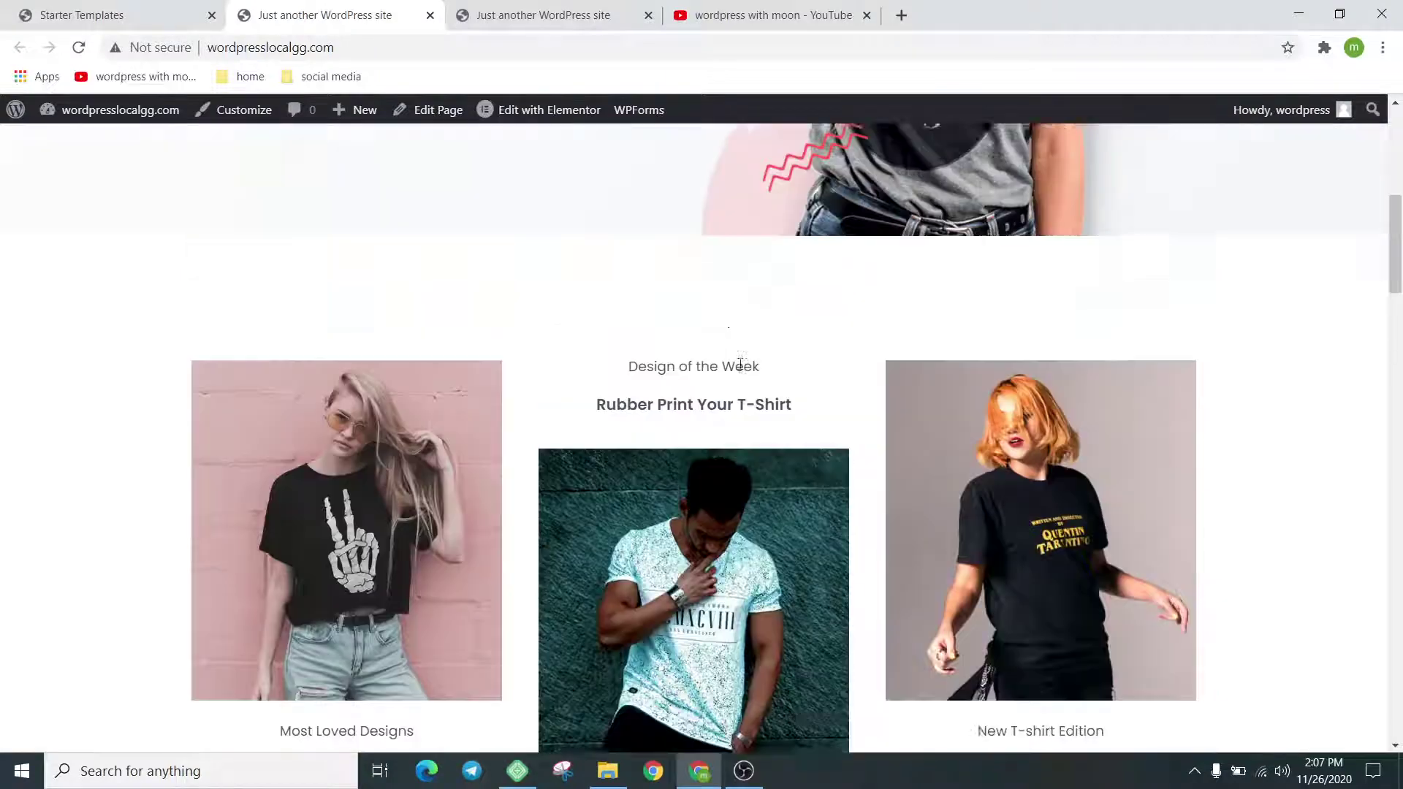
{"action": "scroll", "coordinate": [740, 363], "scroll_direction": "up", "scroll_amount": 10}
Step: Browse the store's All Products page
{"action": "left_click", "coordinate": [894, 174]}
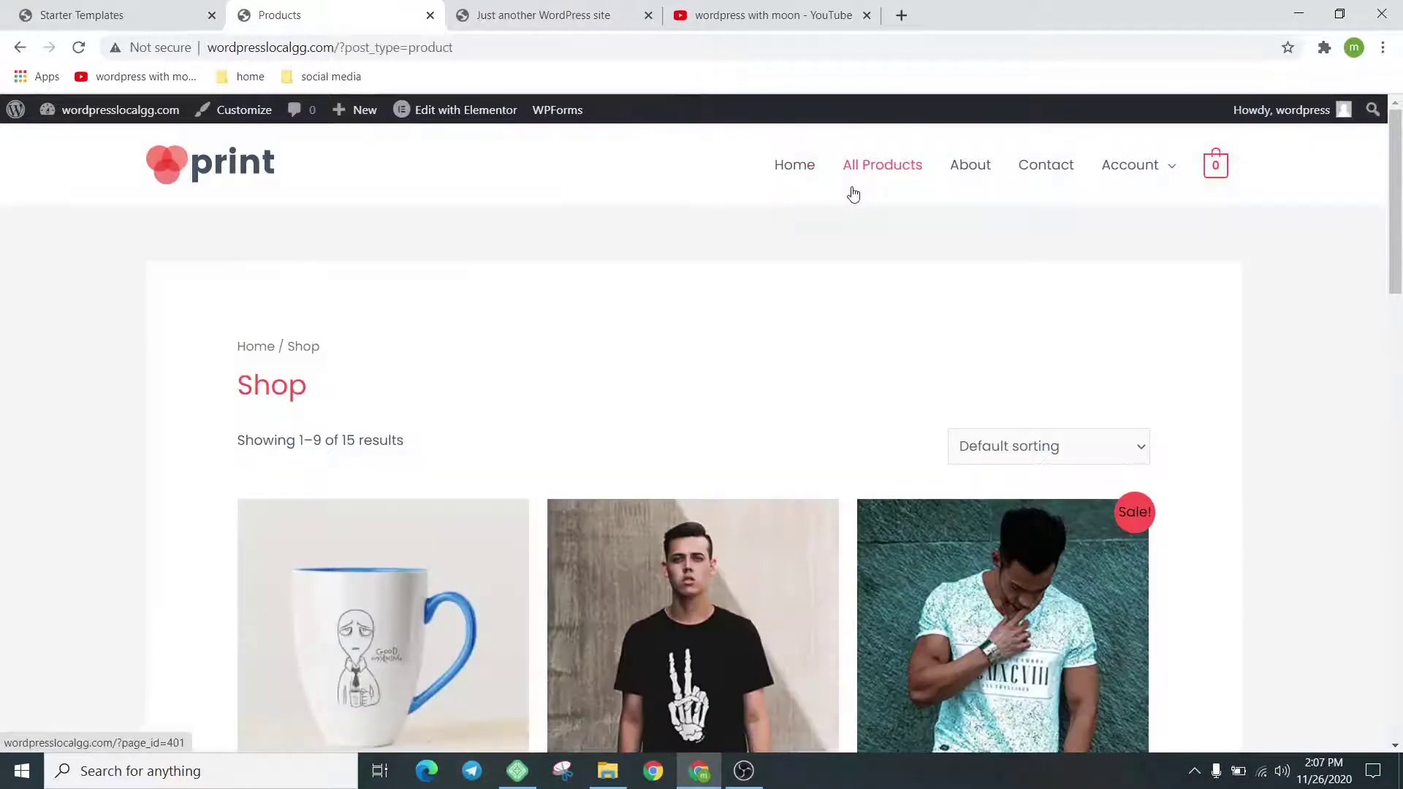
{"action": "scroll", "coordinate": [511, 358], "scroll_direction": "down", "scroll_amount": 6}
{"action": "scroll", "coordinate": [502, 370], "scroll_direction": "down", "scroll_amount": 15}
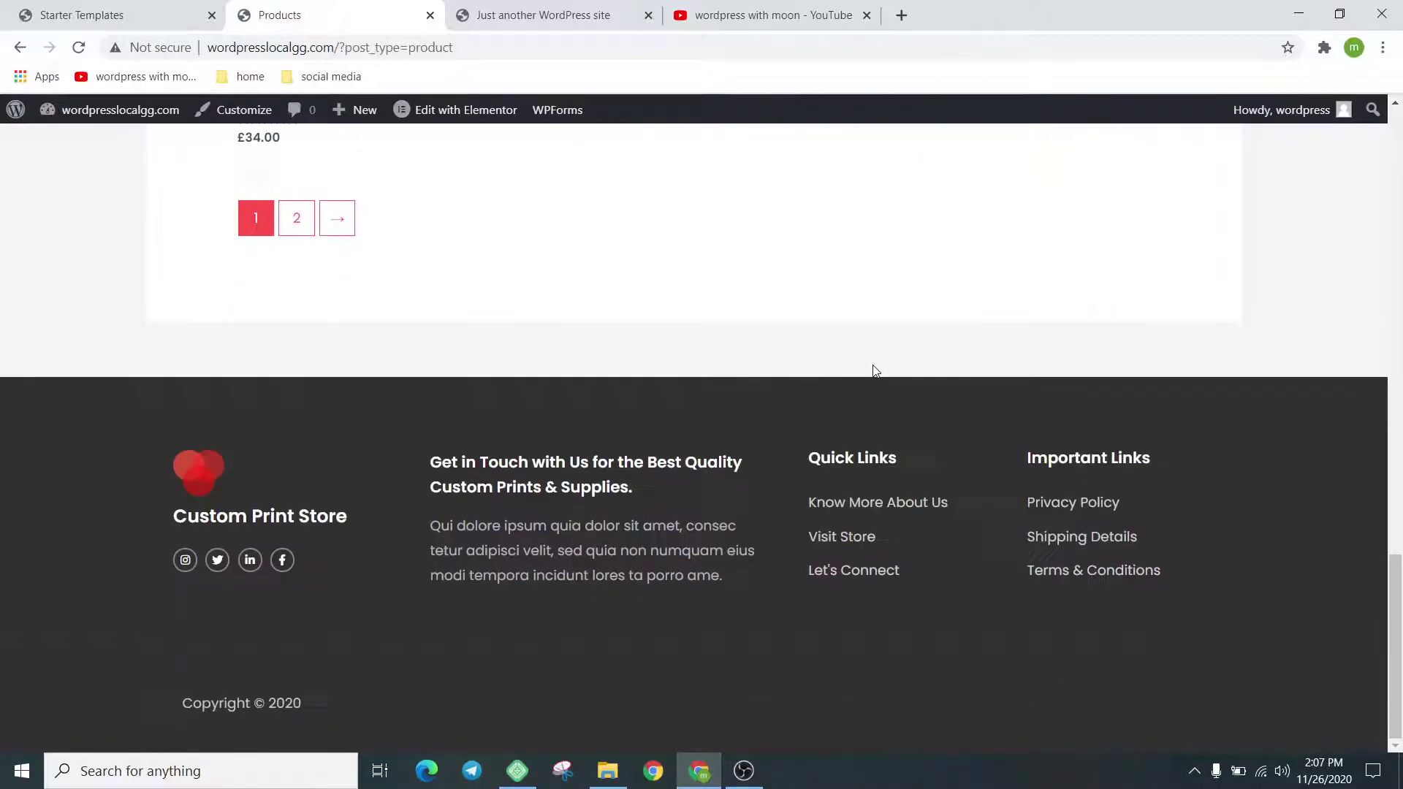
{"action": "scroll", "coordinate": [756, 354], "scroll_direction": "up", "scroll_amount": 18}
{"action": "scroll", "coordinate": [756, 354], "scroll_direction": "up", "scroll_amount": 3}
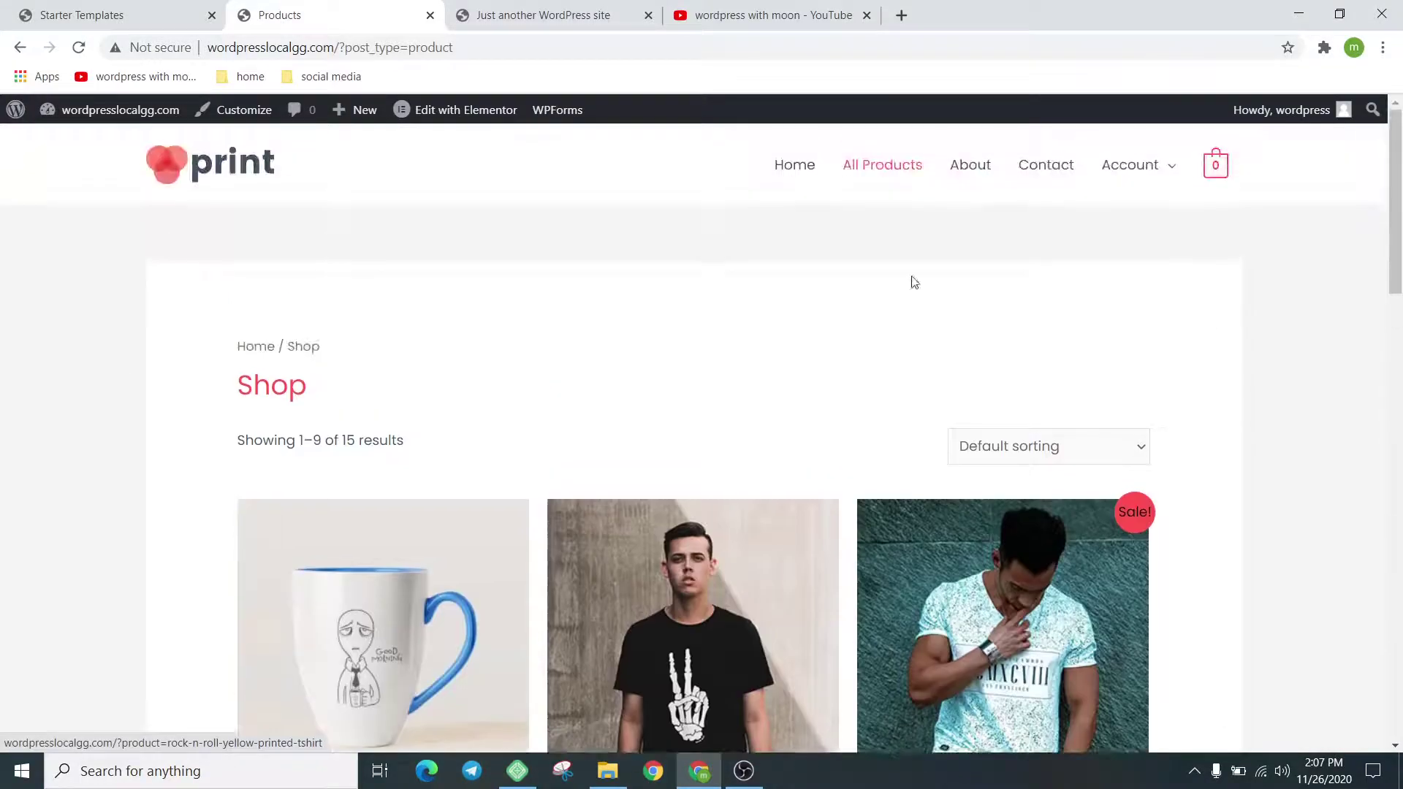
Step: Look through the store's About and Contact pages
{"action": "left_click", "coordinate": [967, 171]}
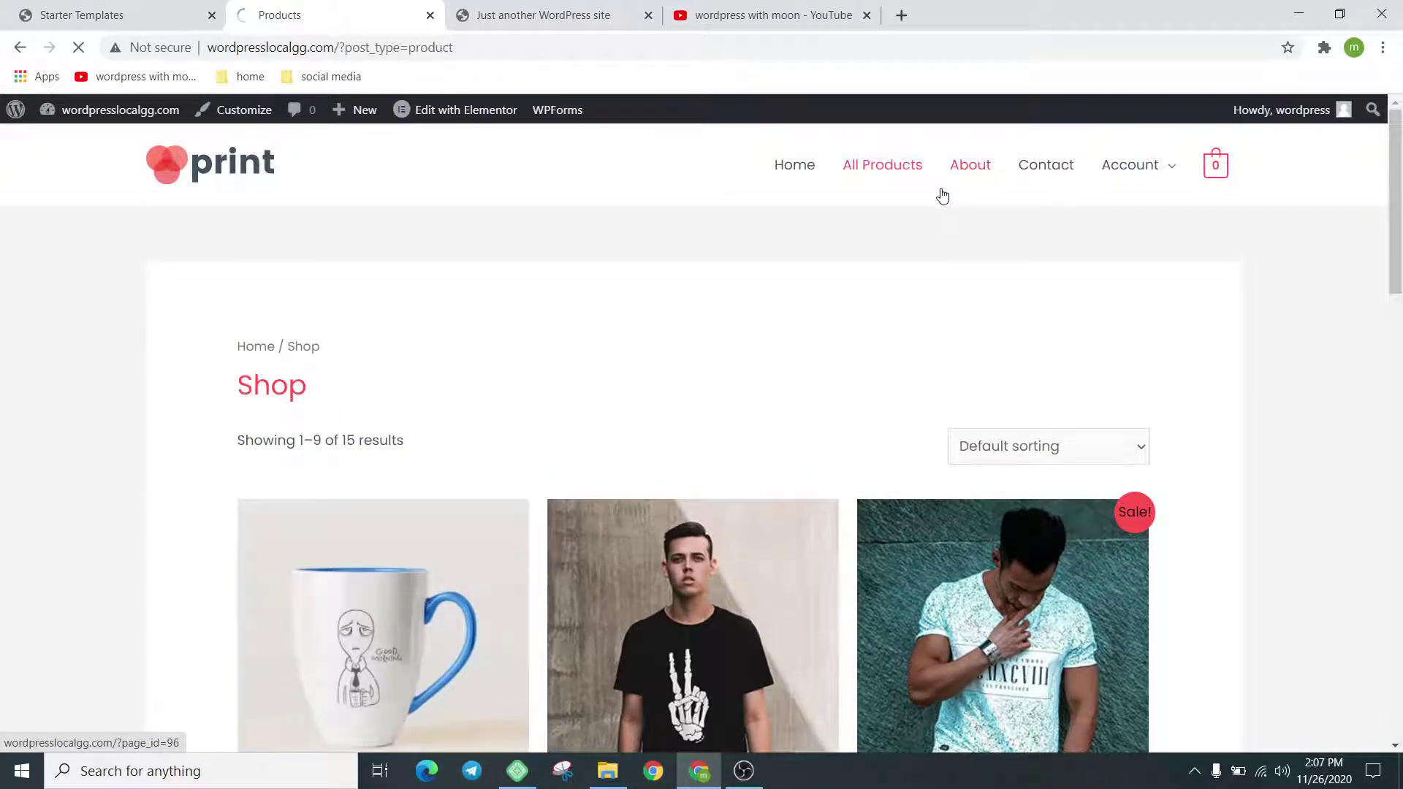
{"action": "left_click", "coordinate": [994, 177]}
{"action": "scroll", "coordinate": [877, 293], "scroll_direction": "down", "scroll_amount": 10}
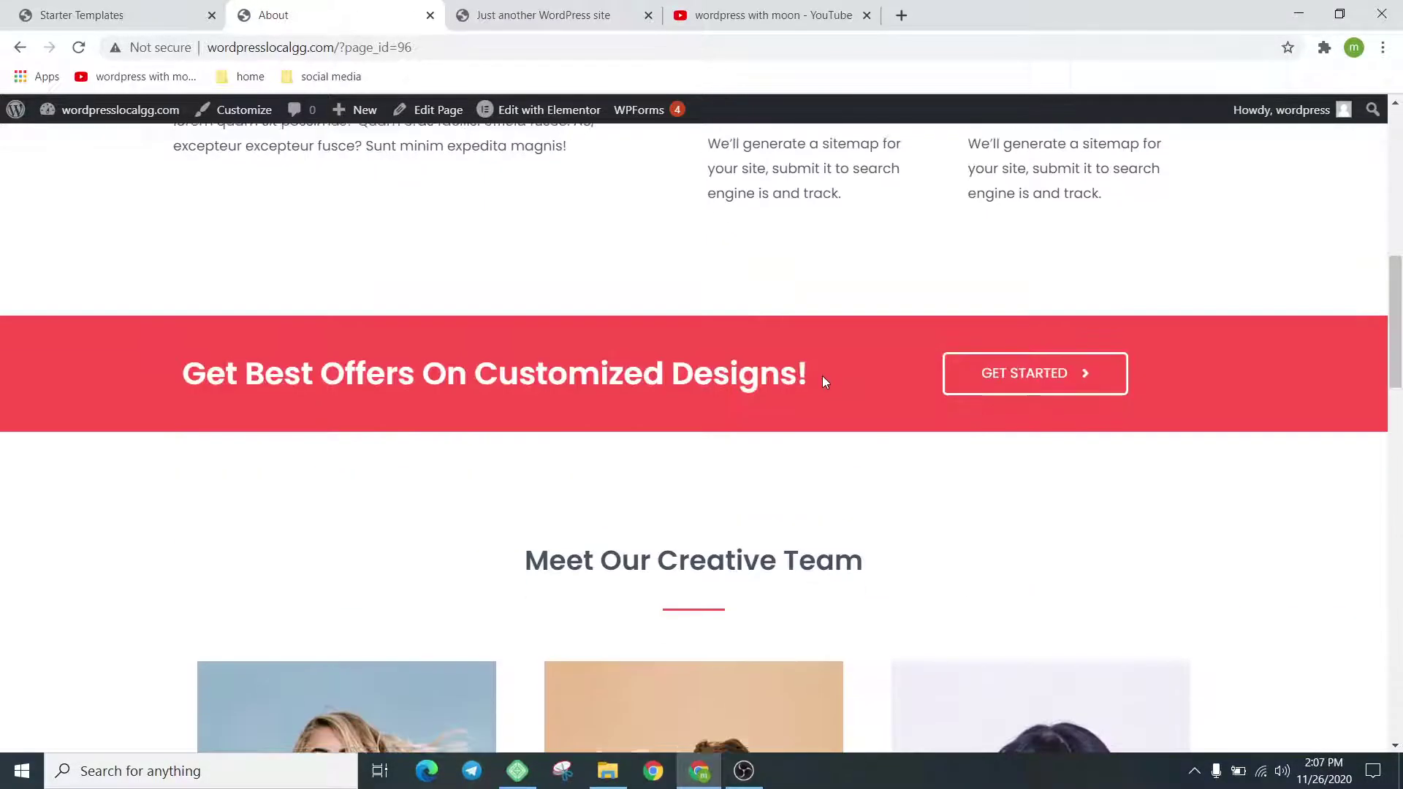
{"action": "scroll", "coordinate": [822, 365], "scroll_direction": "down", "scroll_amount": 15}
{"action": "scroll", "coordinate": [823, 369], "scroll_direction": "up", "scroll_amount": 10}
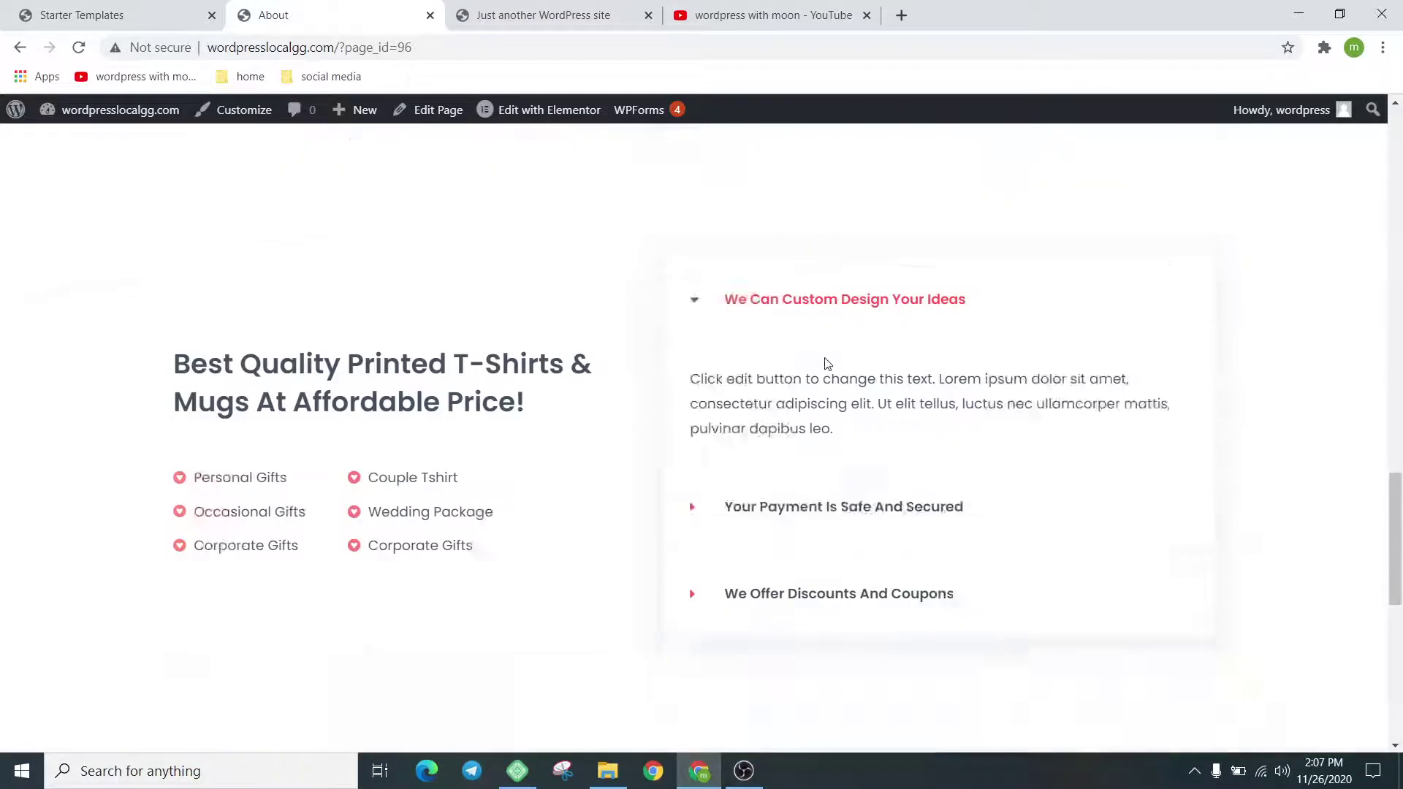
{"action": "scroll", "coordinate": [903, 274], "scroll_direction": "up", "scroll_amount": 15}
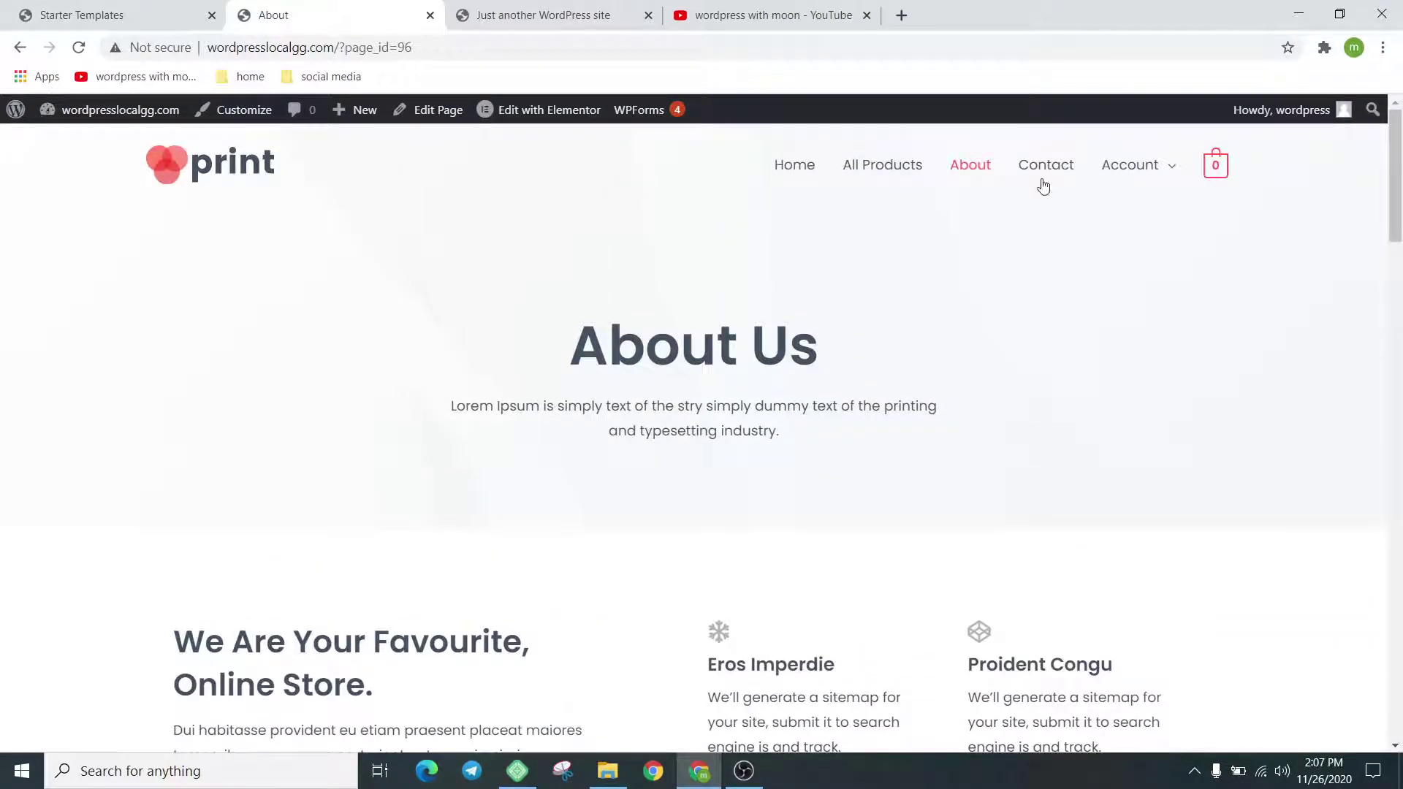
{"action": "left_click", "coordinate": [1042, 175]}
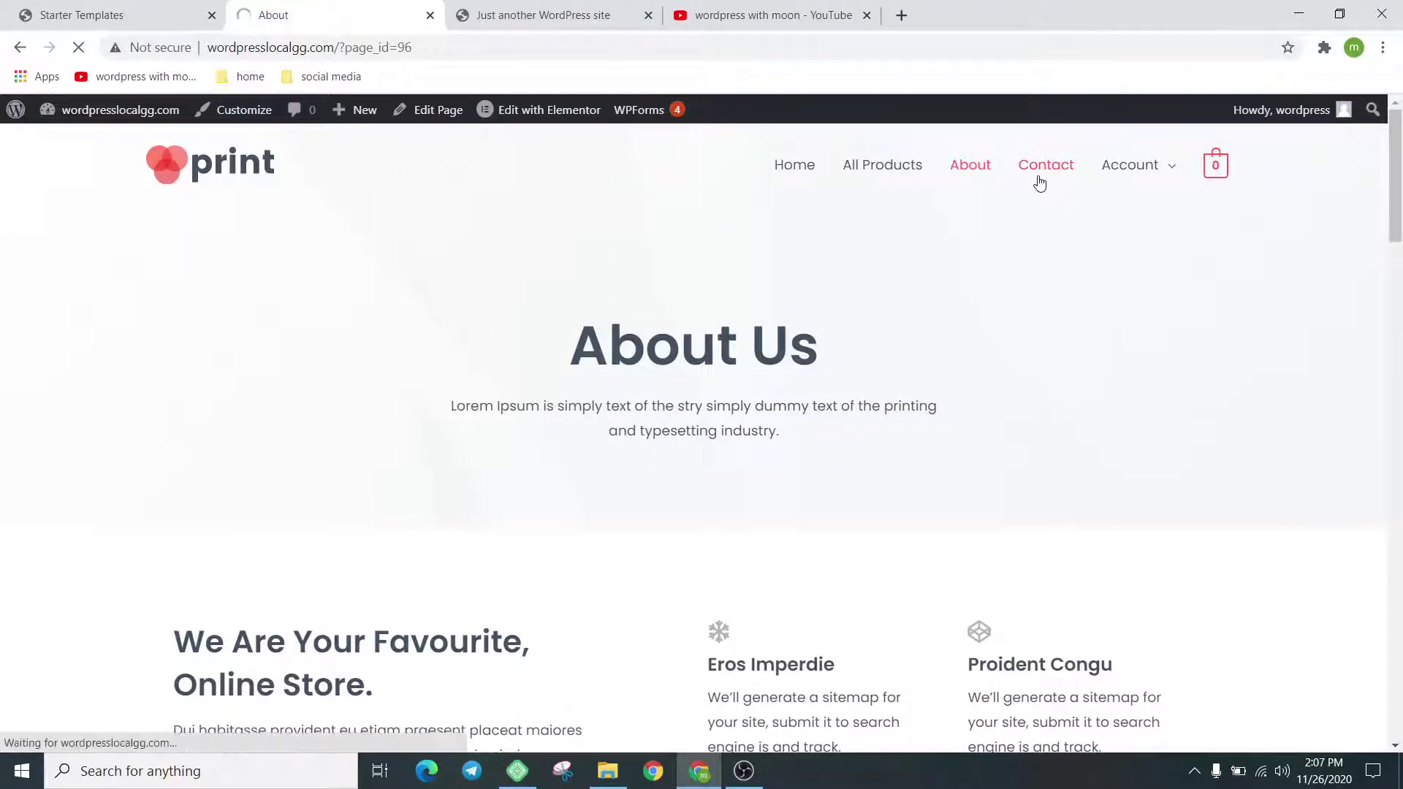
{"action": "scroll", "coordinate": [629, 413], "scroll_direction": "down", "scroll_amount": 5}
{"action": "scroll", "coordinate": [691, 373], "scroll_direction": "up", "scroll_amount": 5}
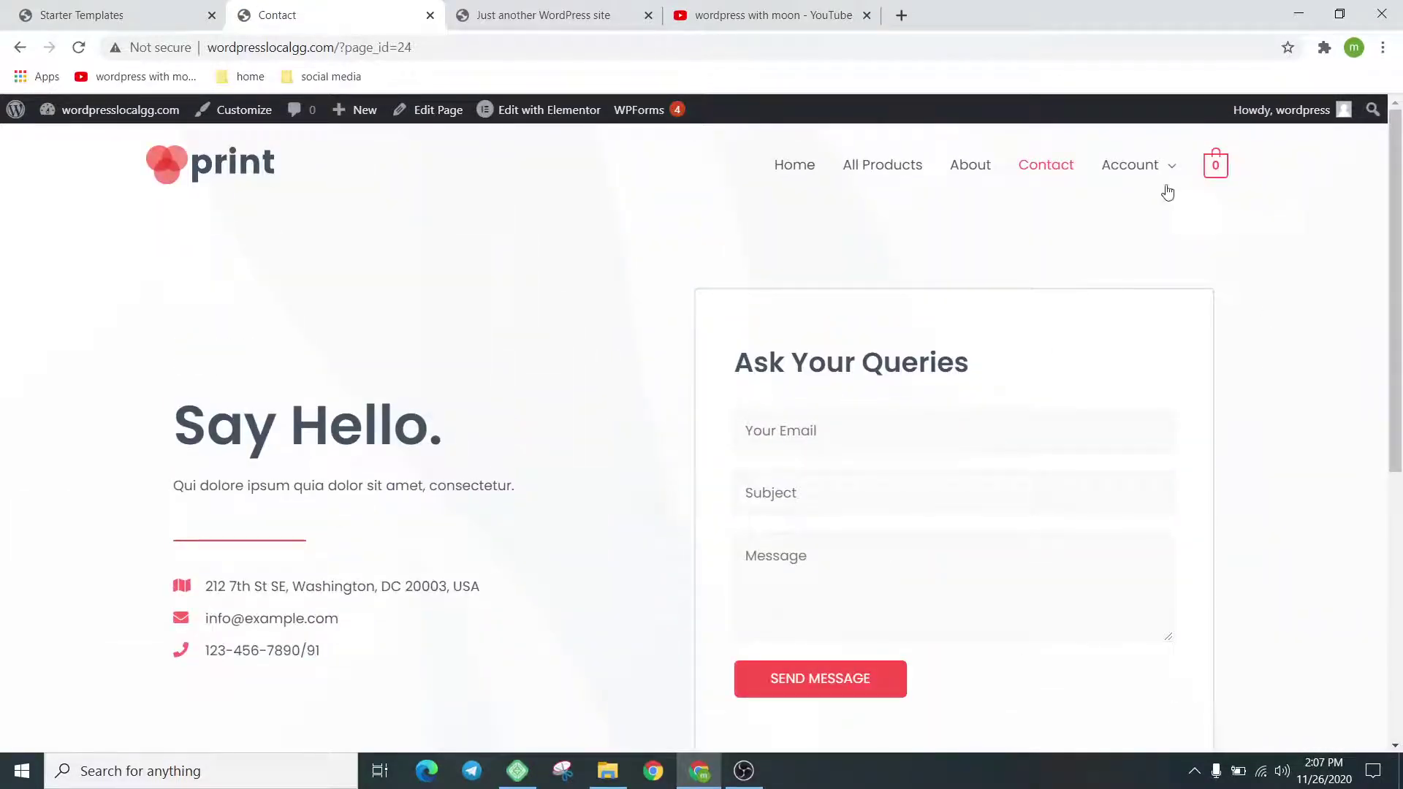
Step: Open My account and then the empty Cart from the Account menu
{"action": "mouse_move", "coordinate": [1153, 223]}
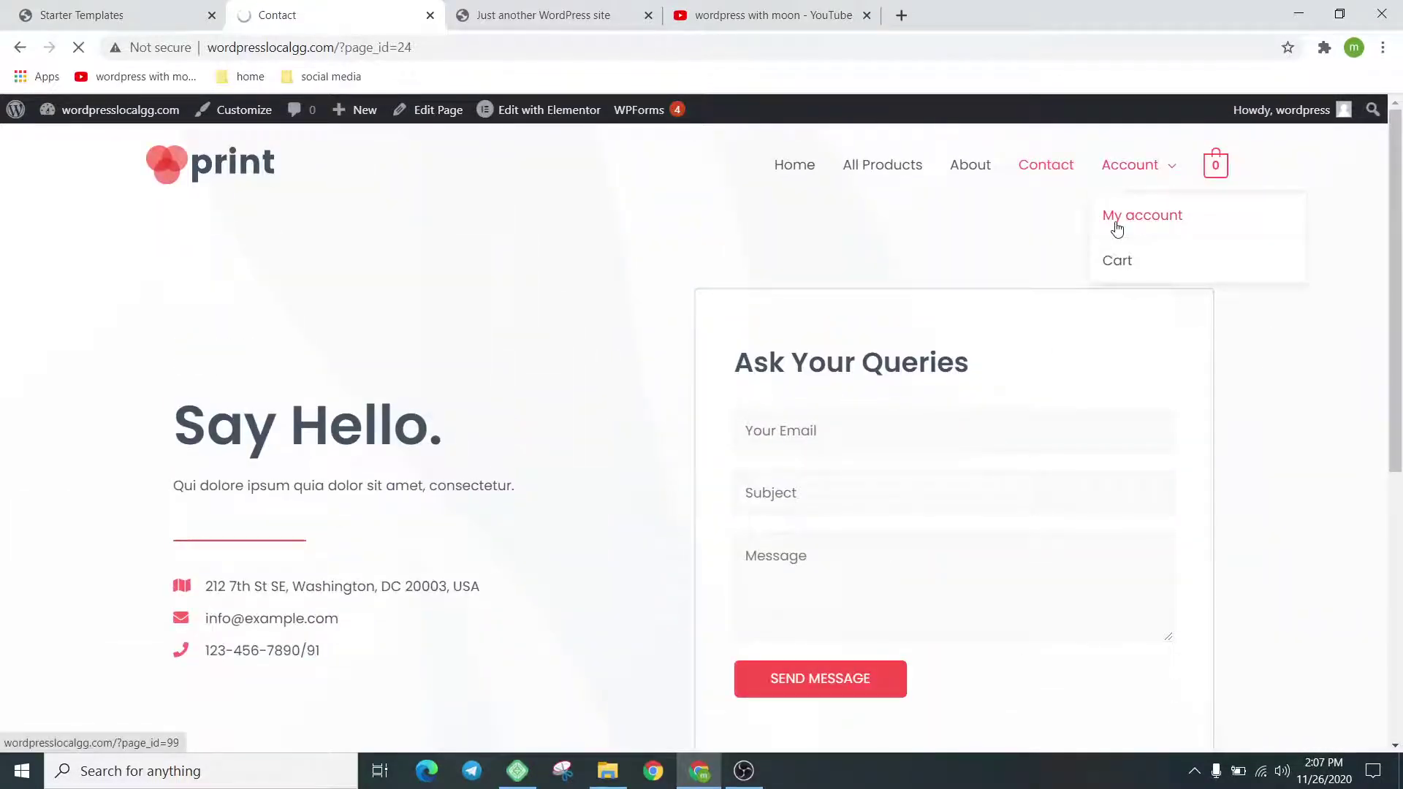
{"action": "left_click", "coordinate": [1116, 228]}
{"action": "mouse_move", "coordinate": [1133, 203]}
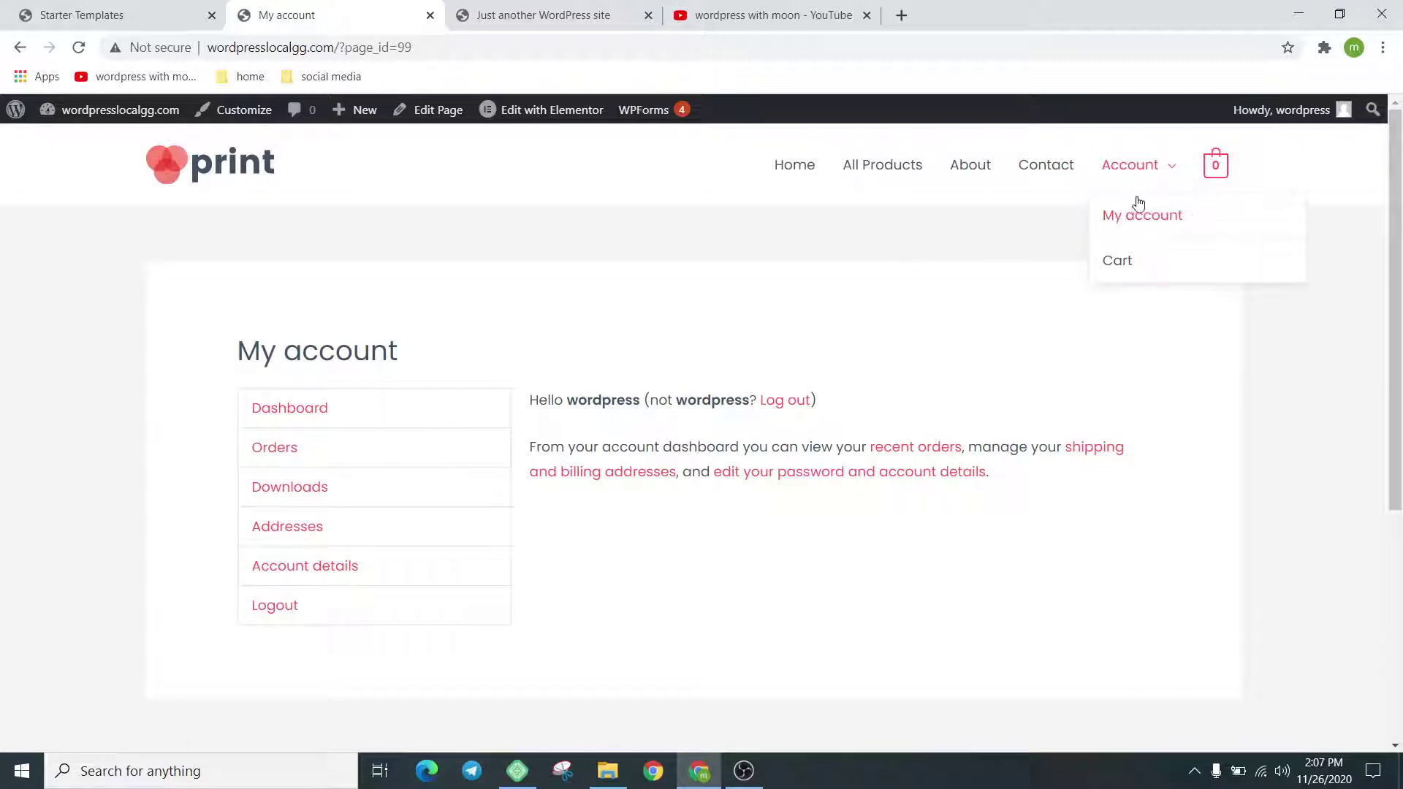
{"action": "left_click", "coordinate": [1131, 267]}
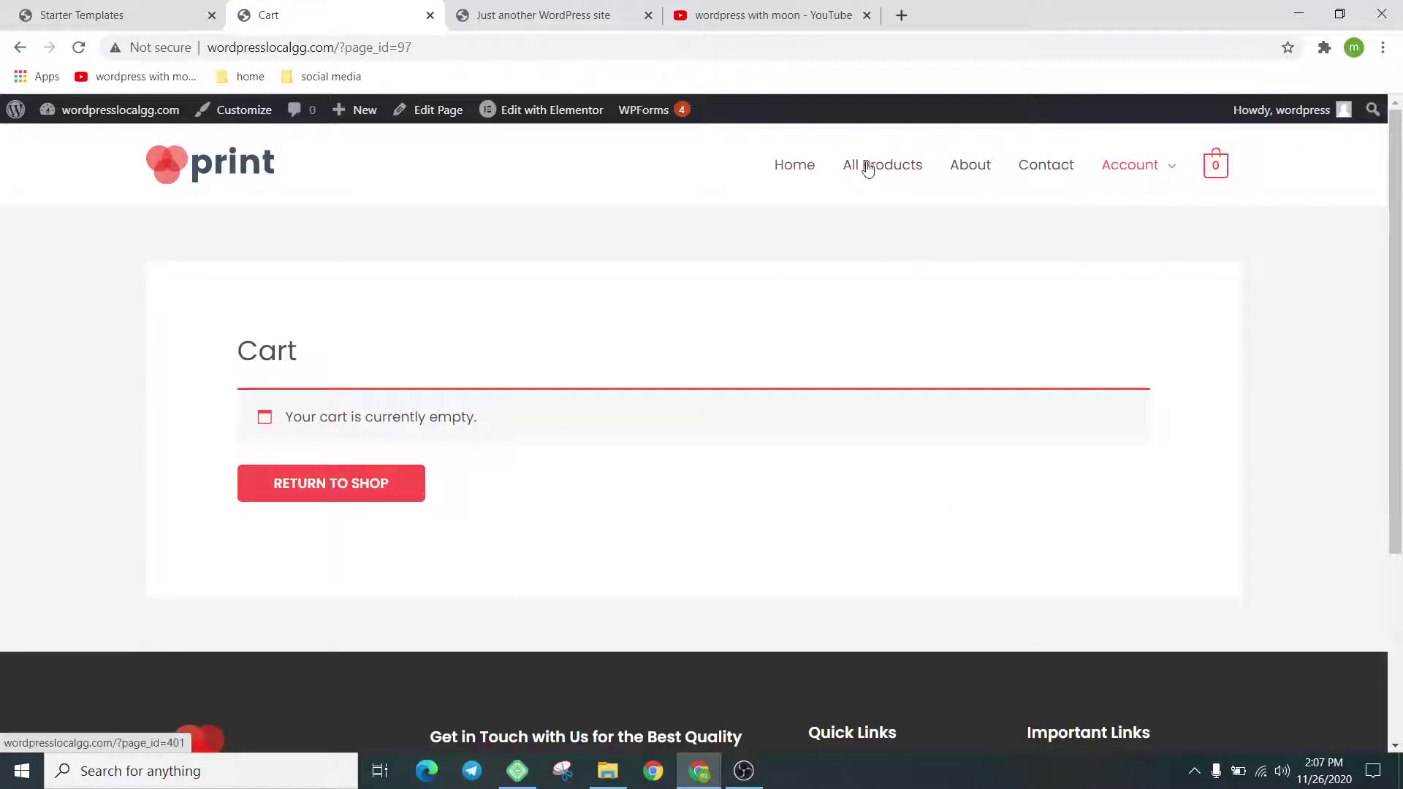
Step: Add the Black Printed Coffee Mug from the Shop to the cart and proceed to checkout
{"action": "left_click", "coordinate": [869, 178]}
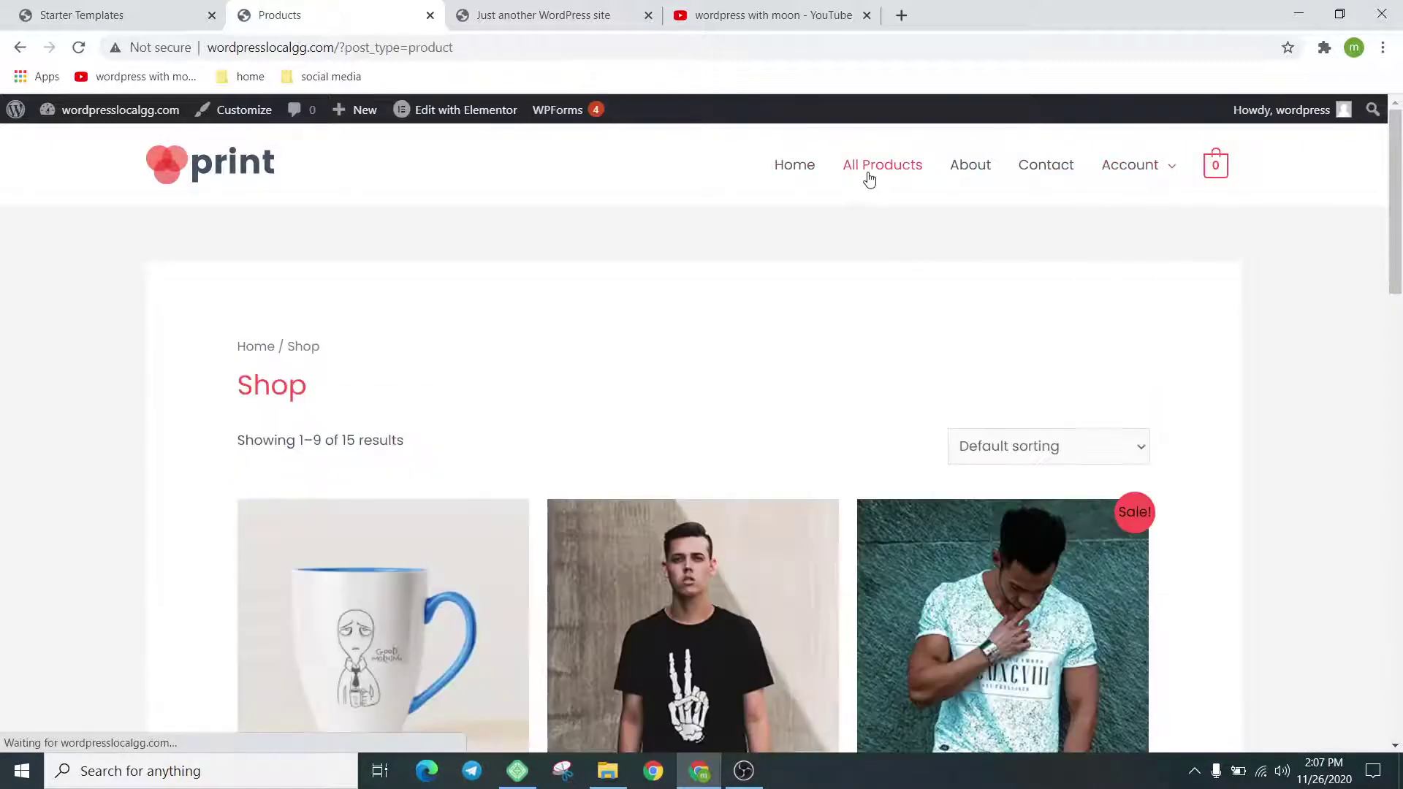
{"action": "scroll", "coordinate": [407, 431], "scroll_direction": "down", "scroll_amount": 4}
{"action": "left_click", "coordinate": [374, 429]}
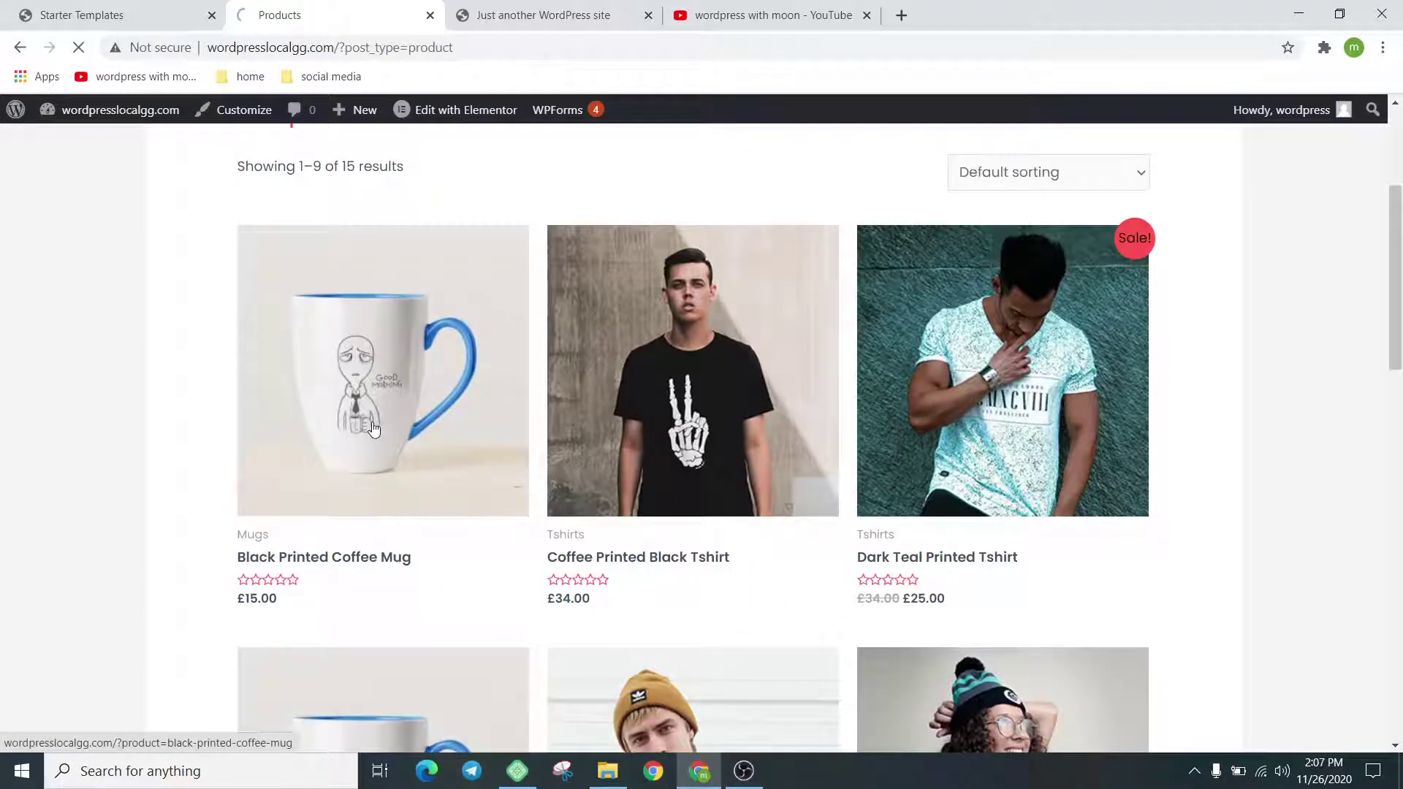
{"action": "scroll", "coordinate": [892, 373], "scroll_direction": "down", "scroll_amount": 4}
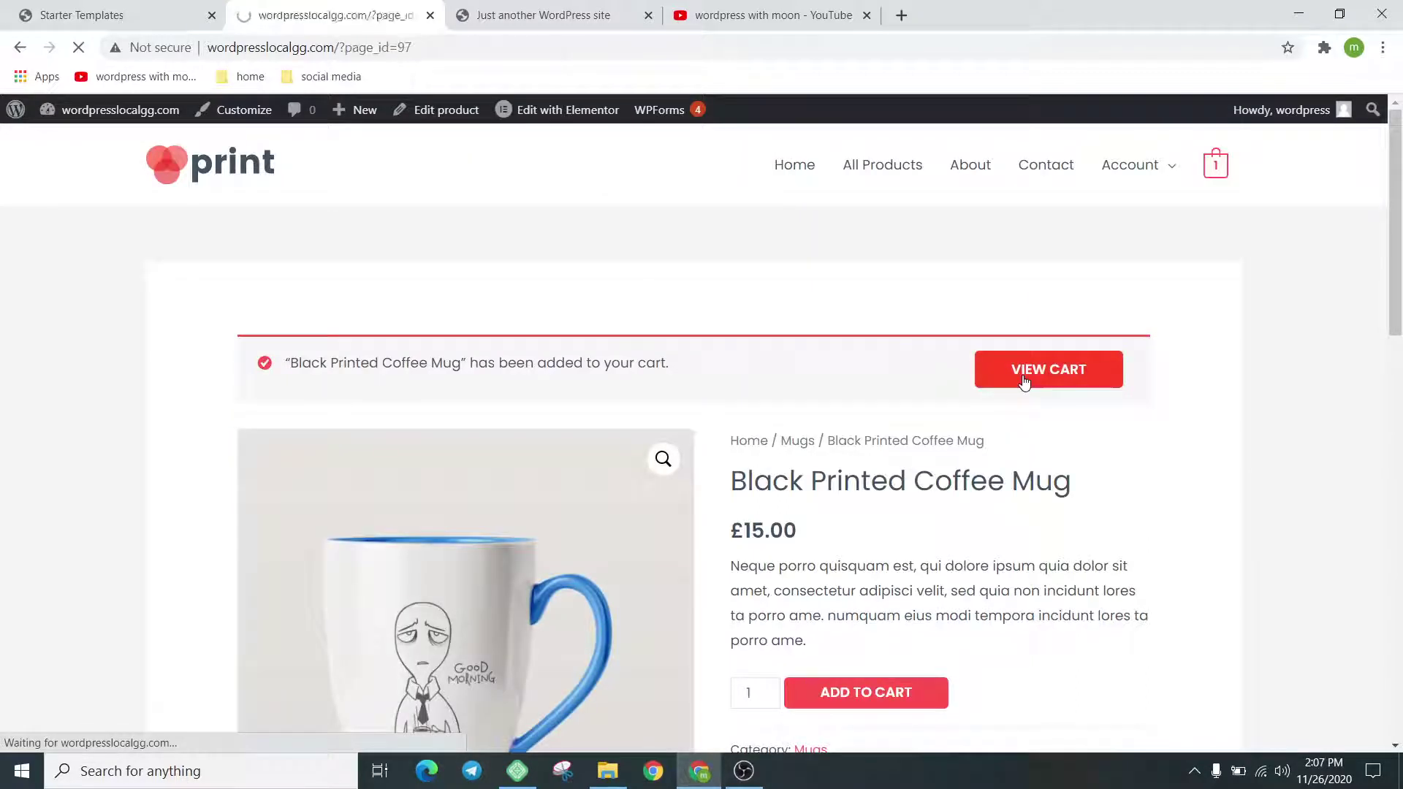
{"action": "scroll", "coordinate": [665, 431], "scroll_direction": "down", "scroll_amount": 4}
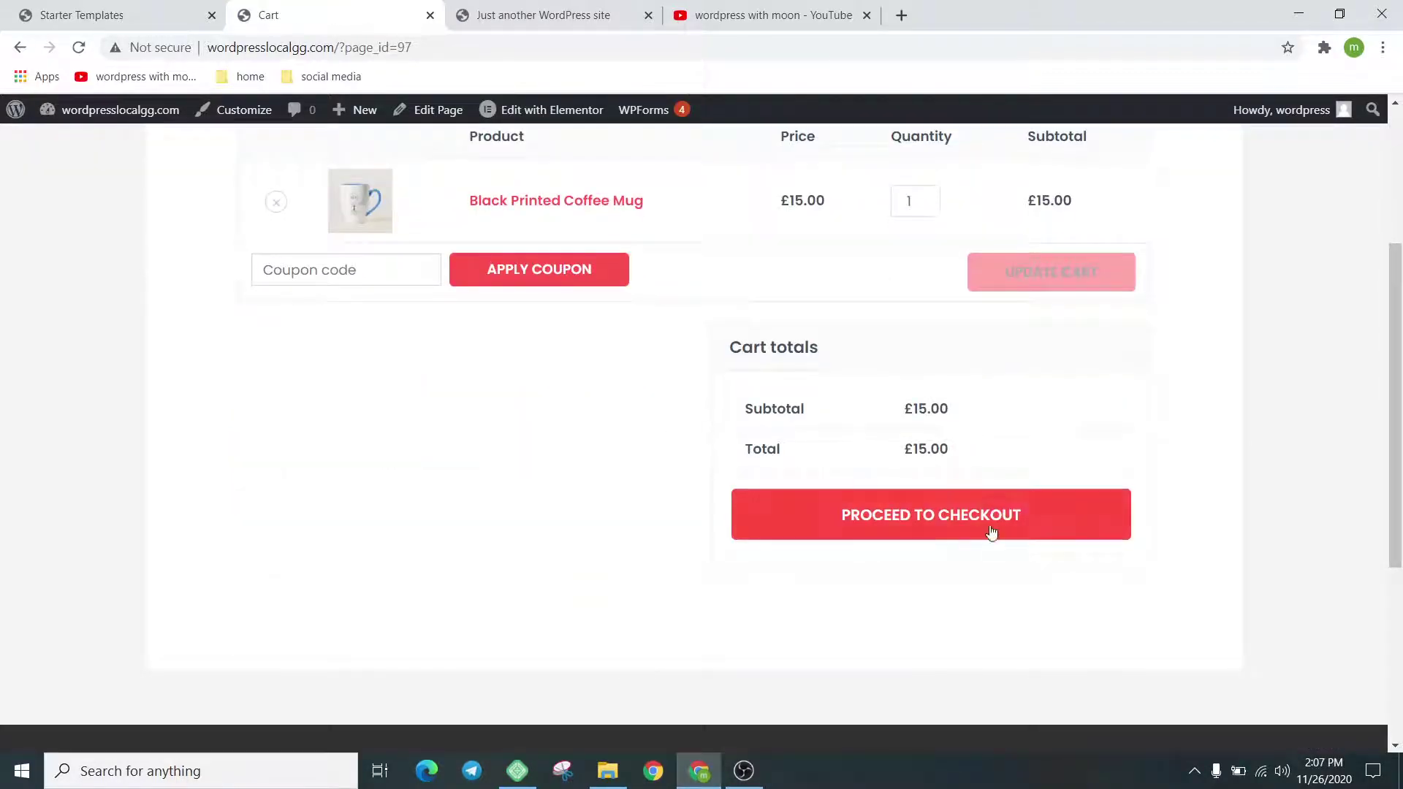
{"action": "left_click", "coordinate": [954, 527]}
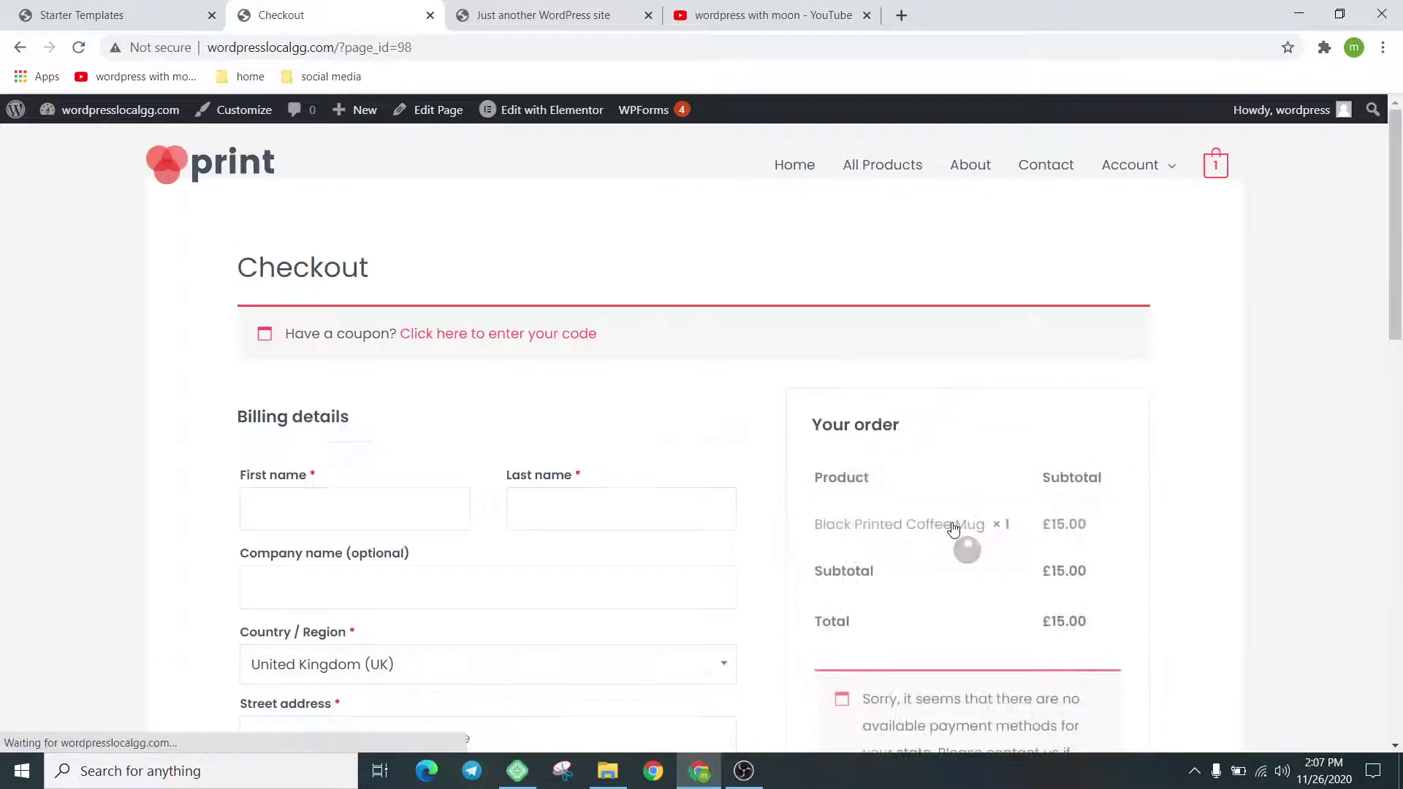
Step: Review the £15.00 checkout form, then go to the admin About WordPress page
{"action": "scroll", "coordinate": [962, 545], "scroll_direction": "down", "scroll_amount": 5}
{"action": "scroll", "coordinate": [917, 492], "scroll_direction": "up", "scroll_amount": 4}
{"action": "scroll", "coordinate": [289, 318], "scroll_direction": "down", "scroll_amount": 11}
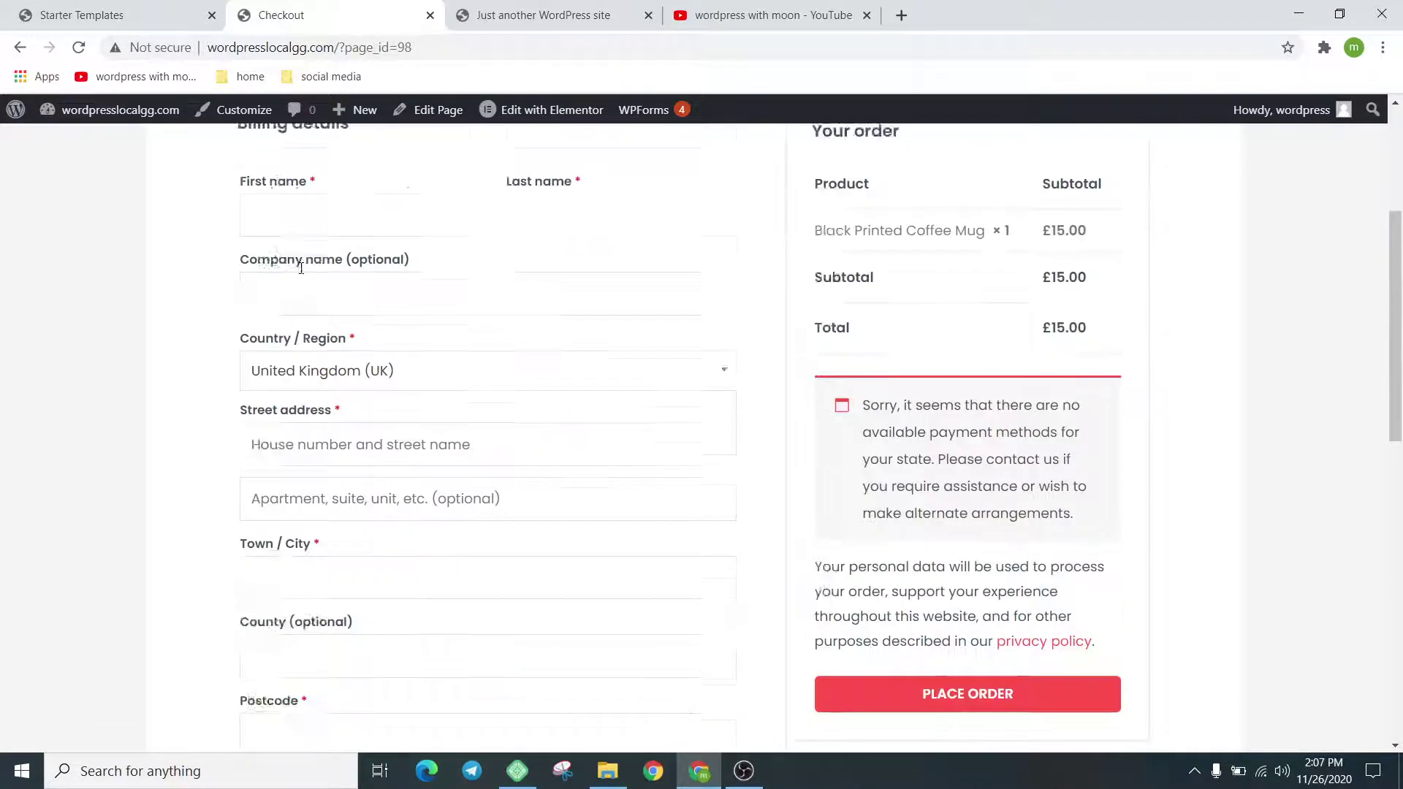
{"action": "scroll", "coordinate": [816, 461], "scroll_direction": "up", "scroll_amount": 14}
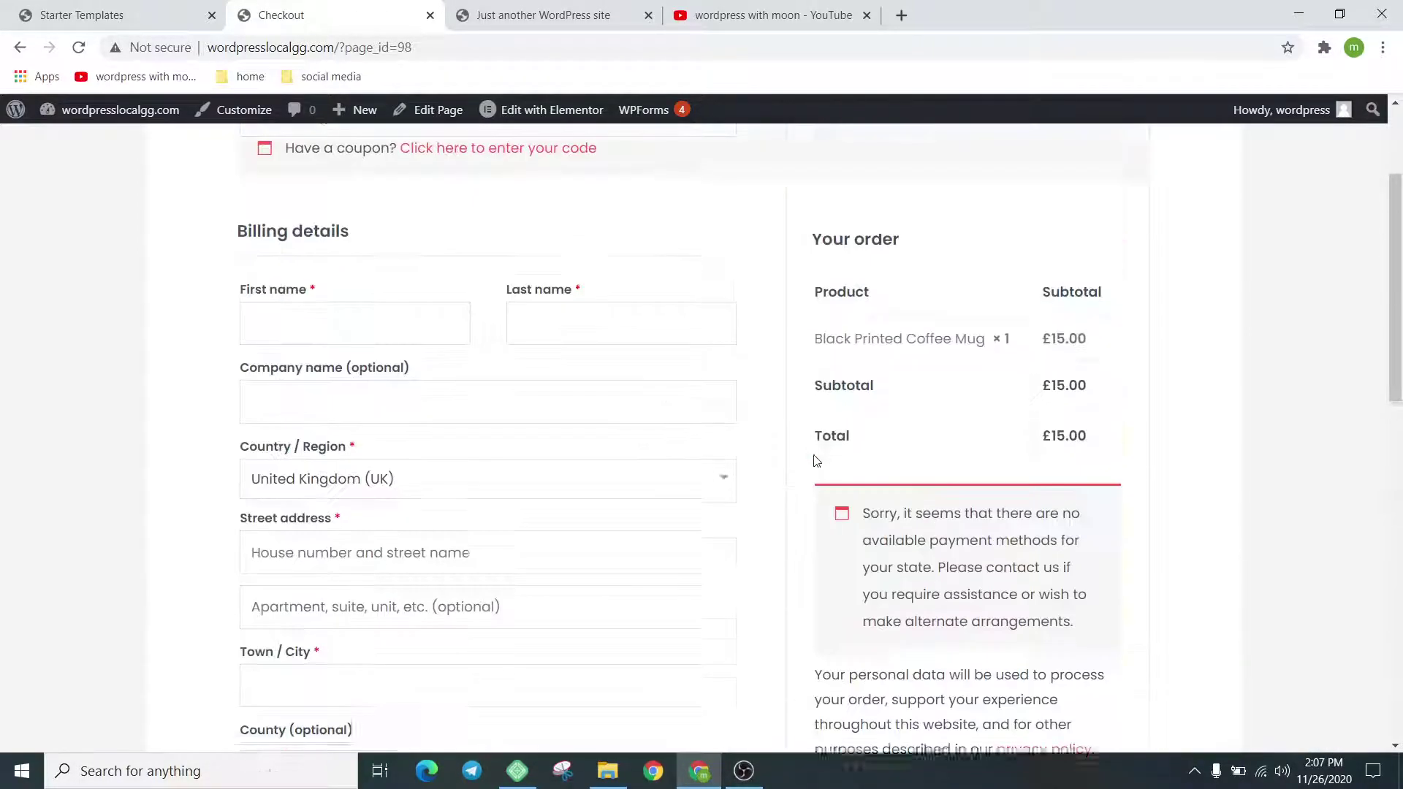
{"action": "left_click_drag", "start_coordinate": [225, 252], "coordinate": [1184, 629]}
{"action": "scroll", "coordinate": [1183, 720], "scroll_direction": "down", "scroll_amount": 7}
{"action": "left_click", "coordinate": [377, 510]}
{"action": "scroll", "coordinate": [394, 305], "scroll_direction": "up", "scroll_amount": 4}
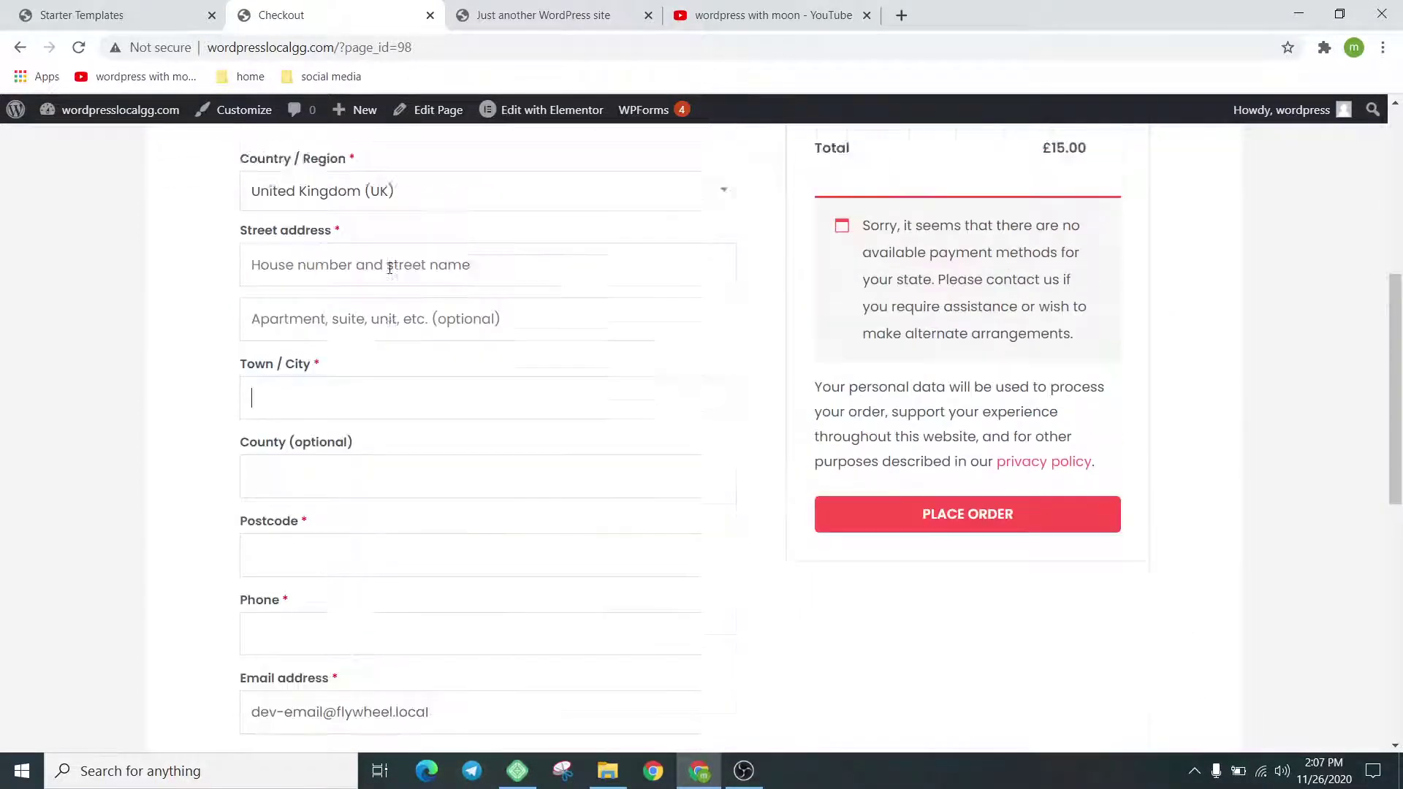
{"action": "scroll", "coordinate": [795, 388], "scroll_direction": "down", "scroll_amount": 4}
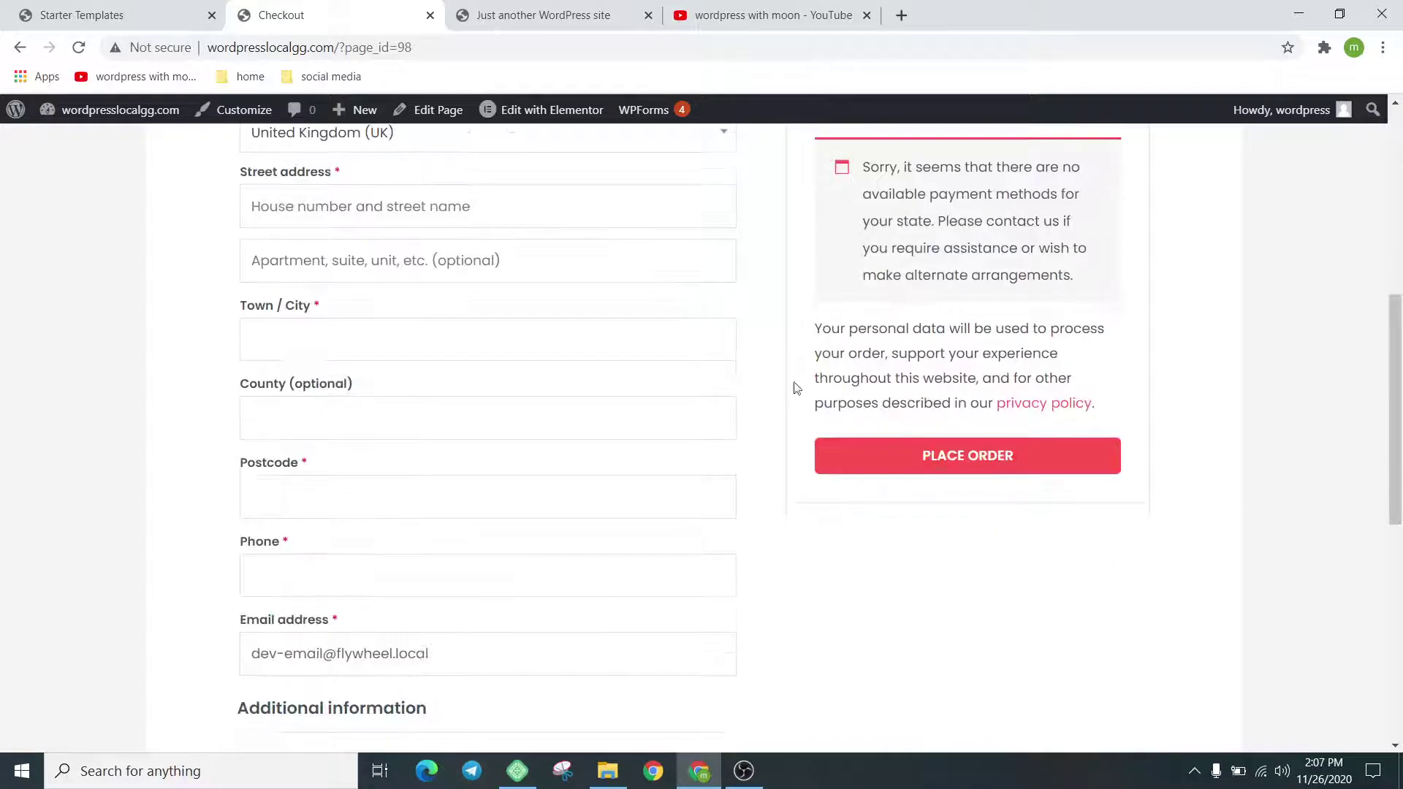
{"action": "scroll", "coordinate": [594, 429], "scroll_direction": "up", "scroll_amount": 4}
{"action": "scroll", "coordinate": [622, 420], "scroll_direction": "up", "scroll_amount": 4}
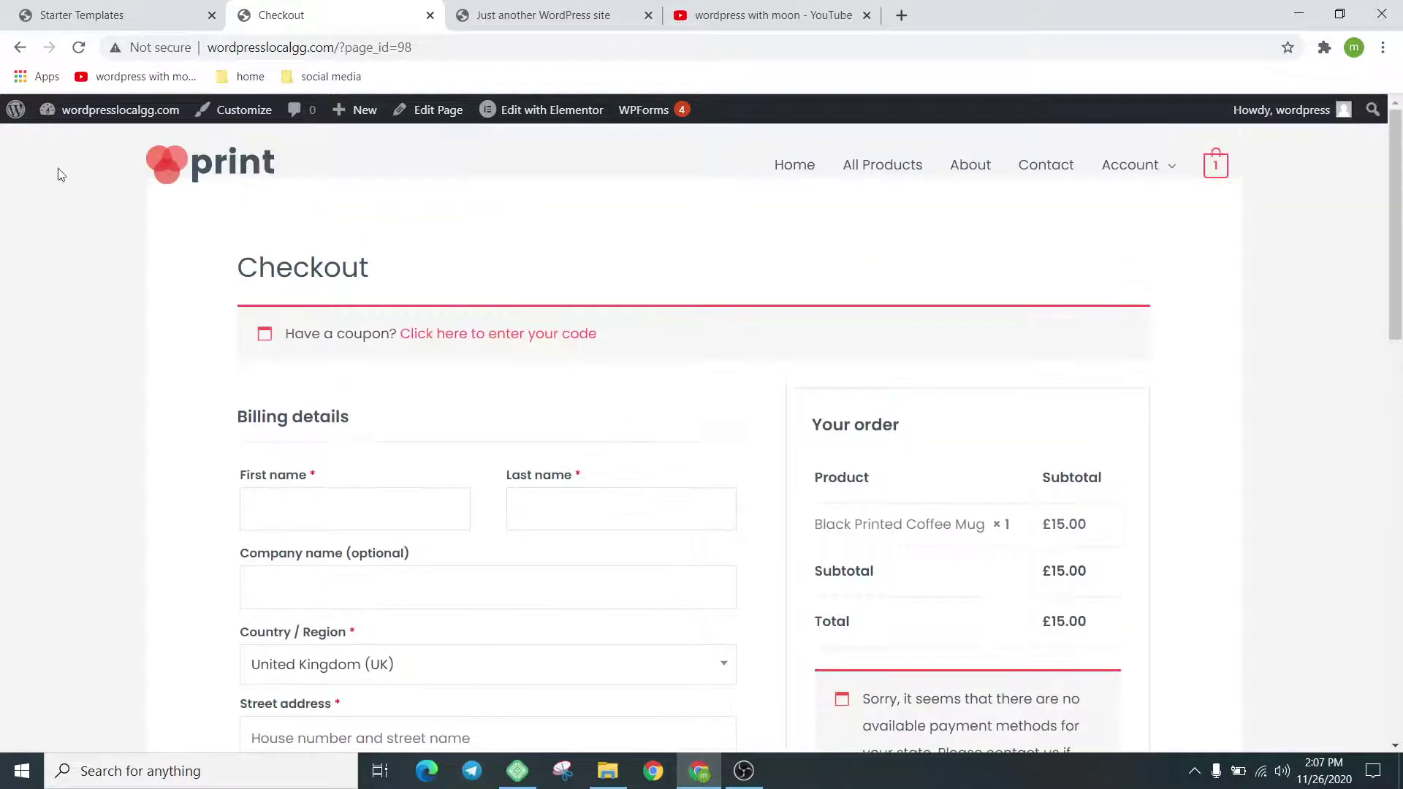
{"action": "left_click", "coordinate": [13, 113]}
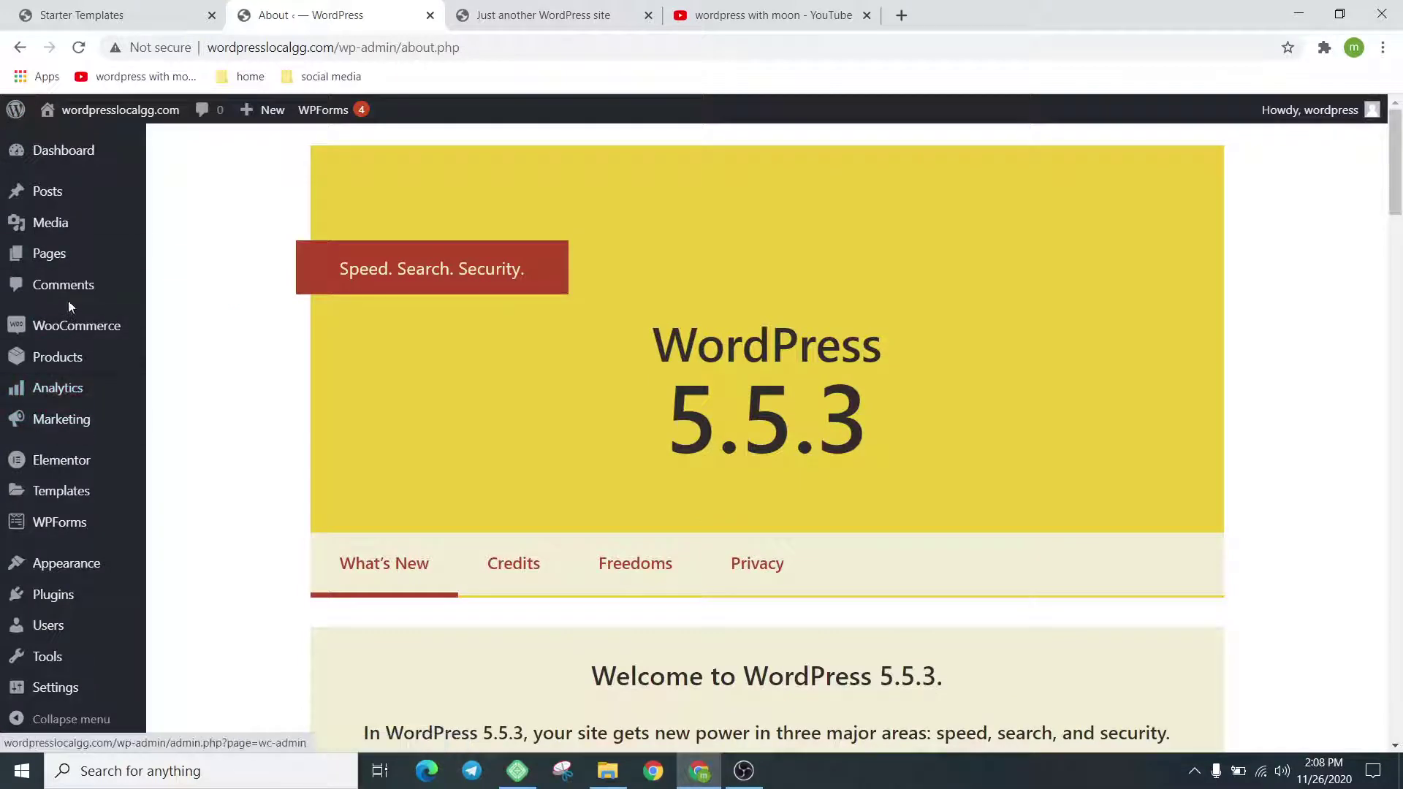
Step: Review the installed plugins list, including Elementor - Header, Footer & Blocks
{"action": "left_click", "coordinate": [47, 589]}
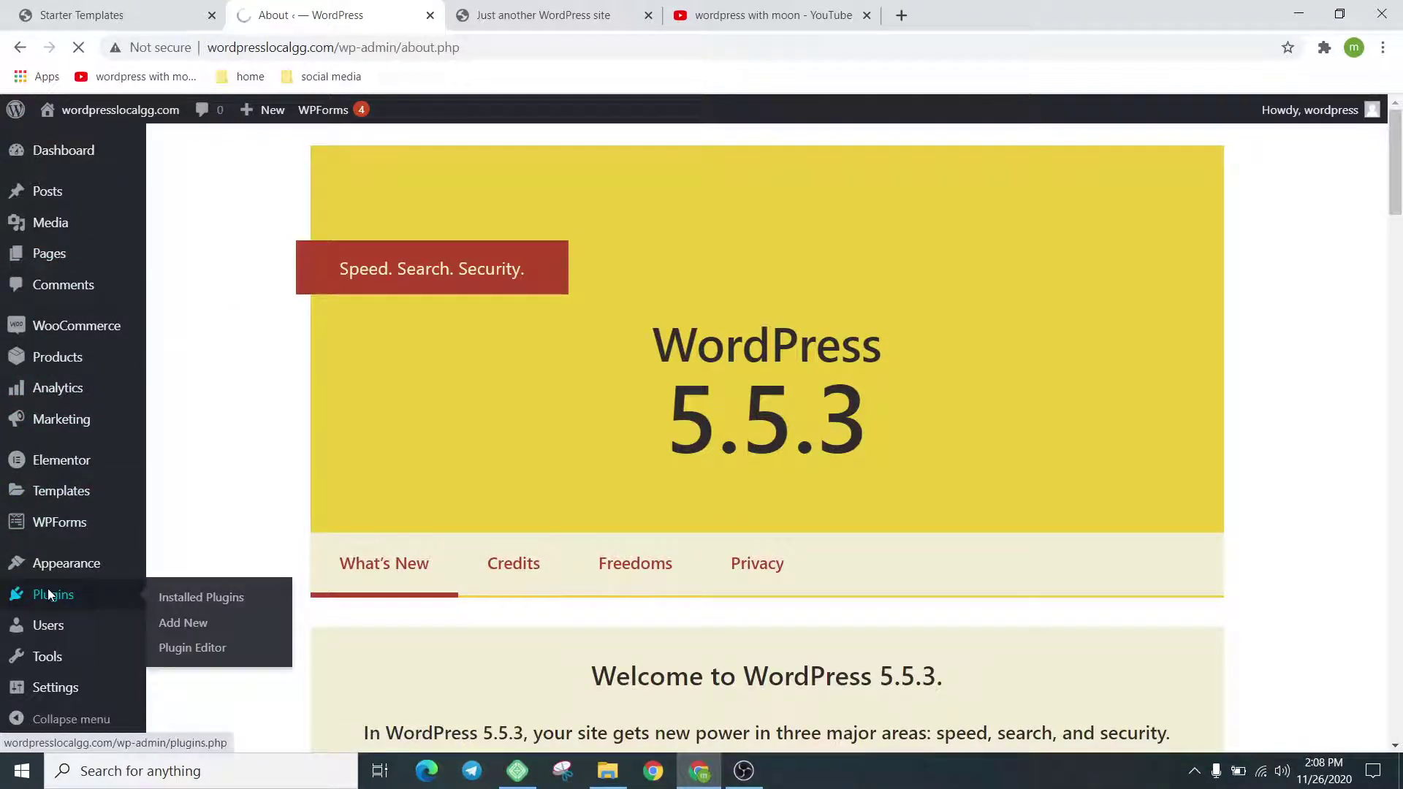
{"action": "scroll", "coordinate": [229, 447], "scroll_direction": "down", "scroll_amount": 4}
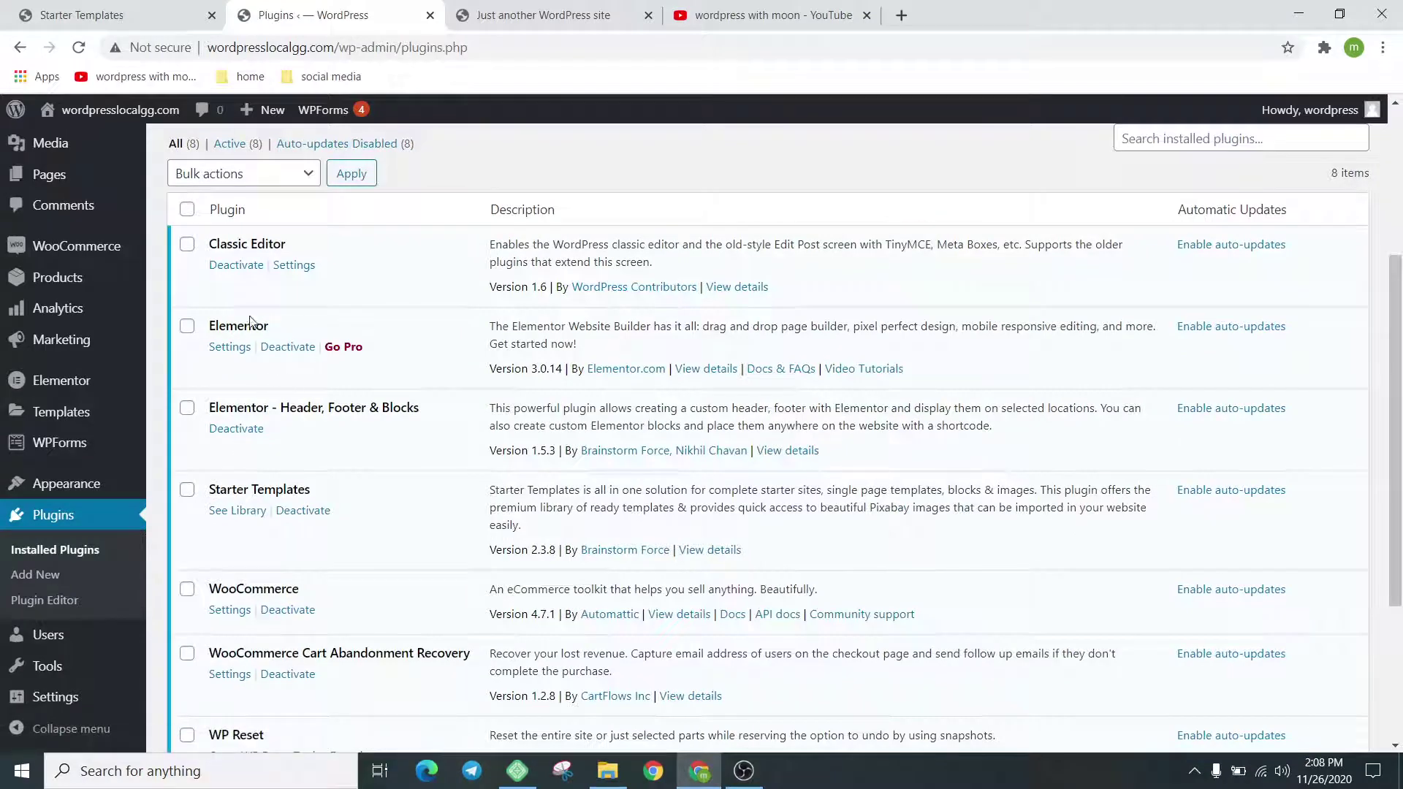
{"action": "scroll", "coordinate": [369, 433], "scroll_direction": "down", "scroll_amount": 1}
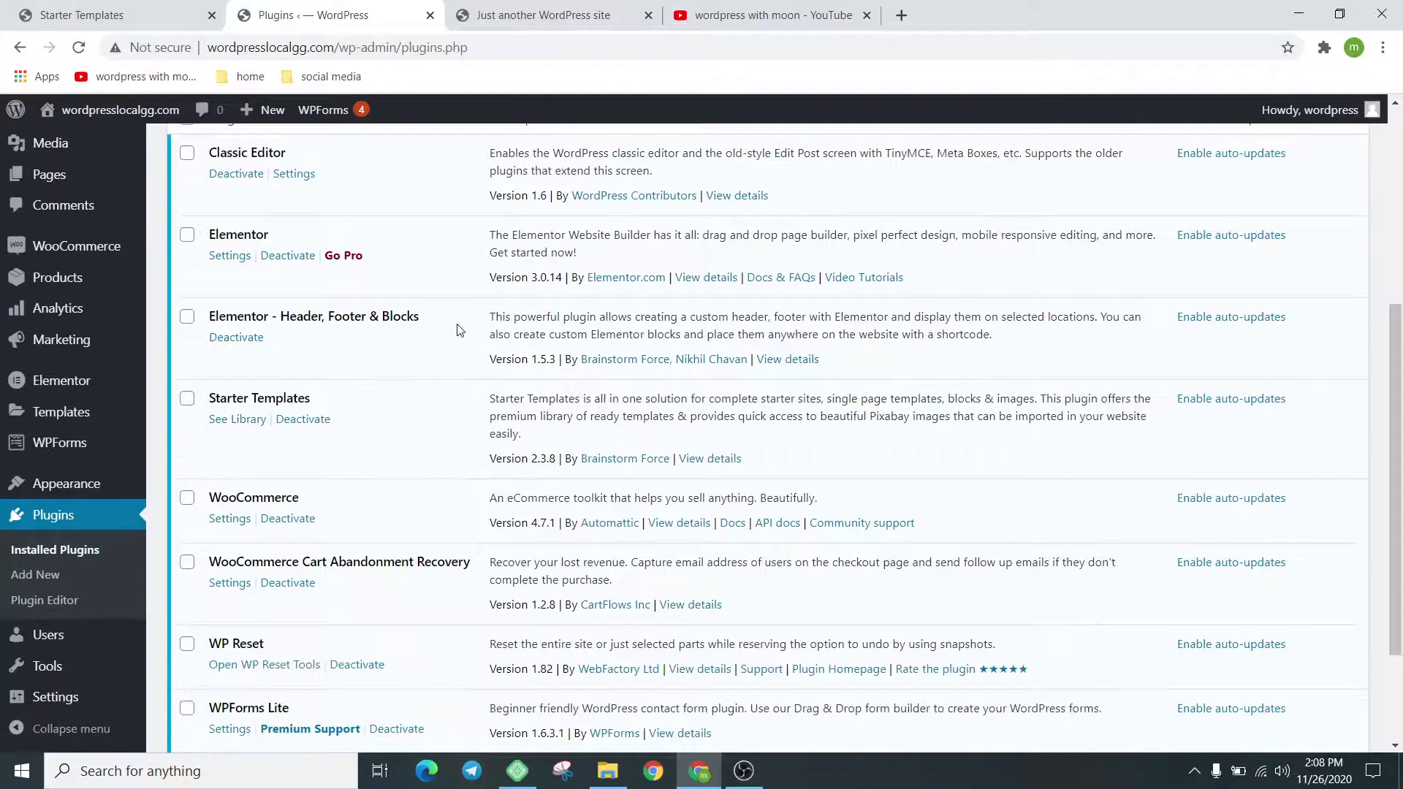
{"action": "left_click_drag", "start_coordinate": [458, 325], "coordinate": [221, 315]}
{"action": "scroll", "coordinate": [343, 383], "scroll_direction": "down", "scroll_amount": 2}
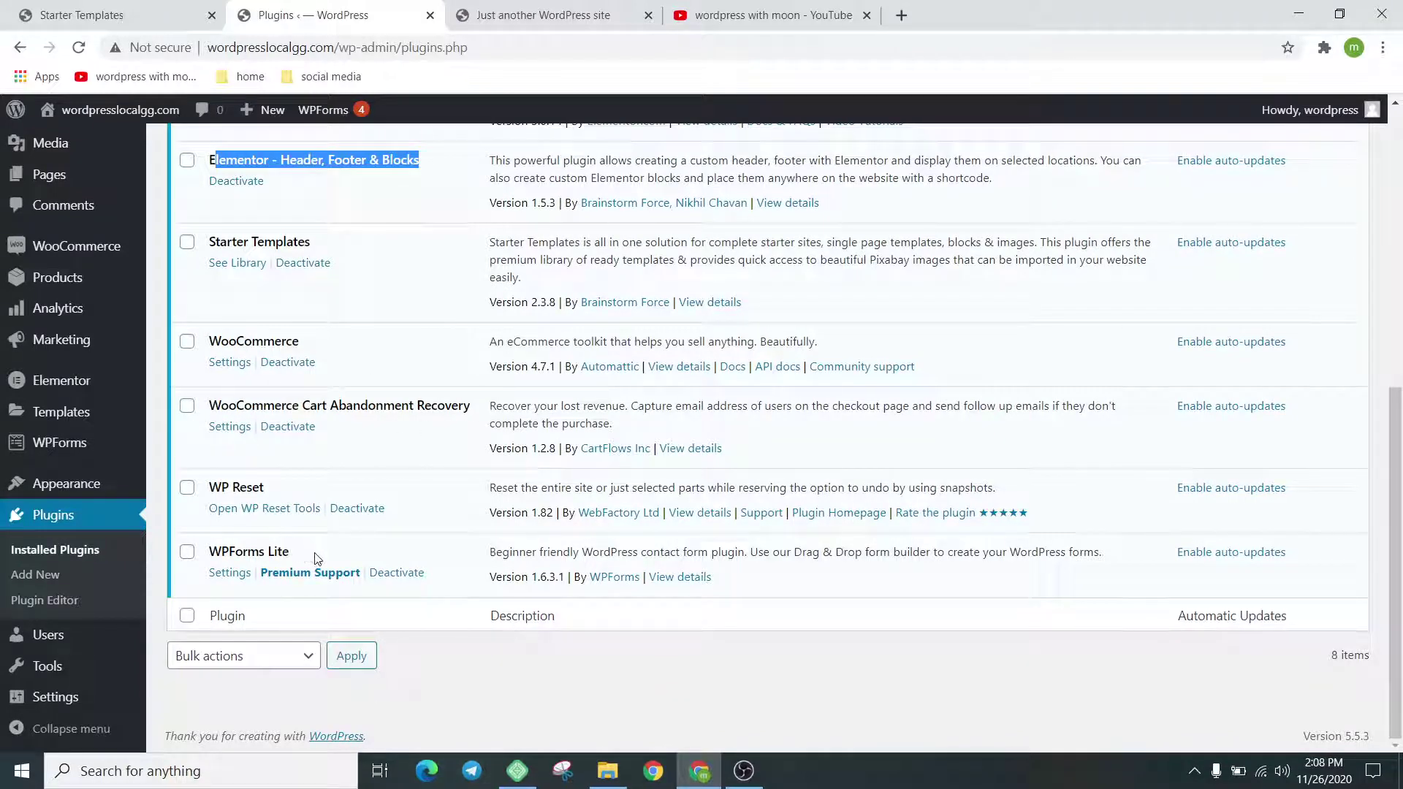
{"action": "scroll", "coordinate": [296, 529], "scroll_direction": "up", "scroll_amount": 6}
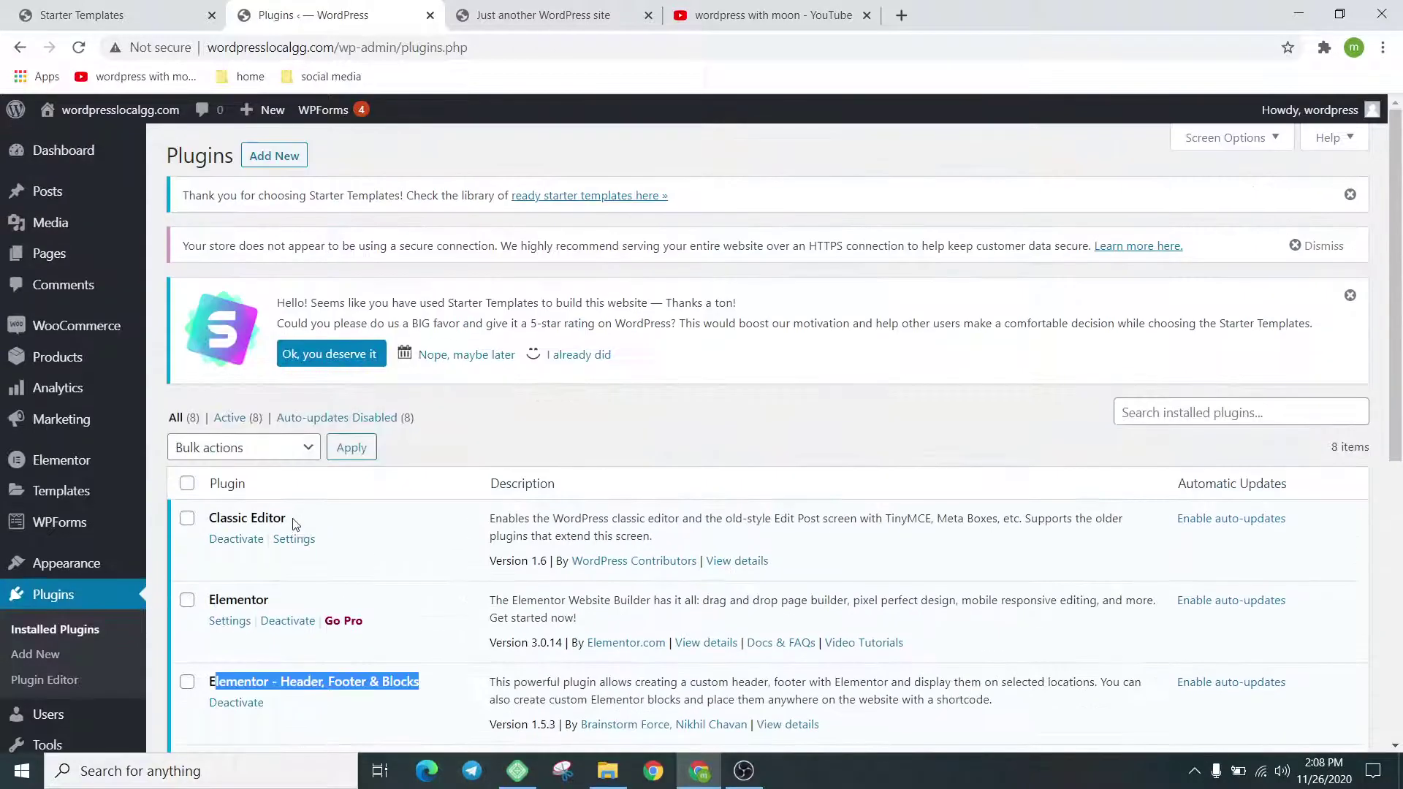
Step: Dismiss the Starter Templates and secure-connection notices and open the live store in a new tab
{"action": "left_click", "coordinate": [1348, 298]}
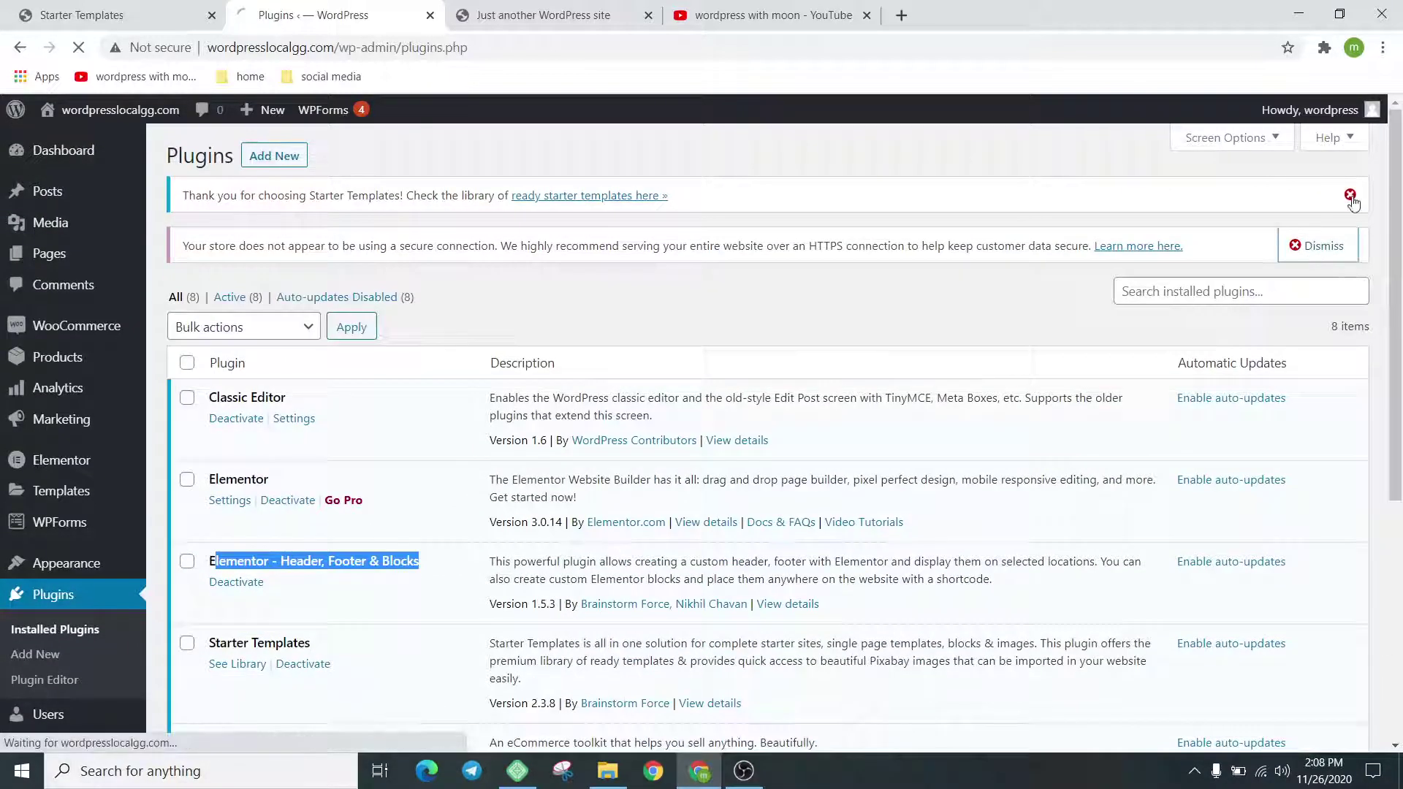
{"action": "left_click", "coordinate": [1349, 194]}
{"action": "left_click", "coordinate": [1318, 195]}
{"action": "right_click", "coordinate": [78, 139]}
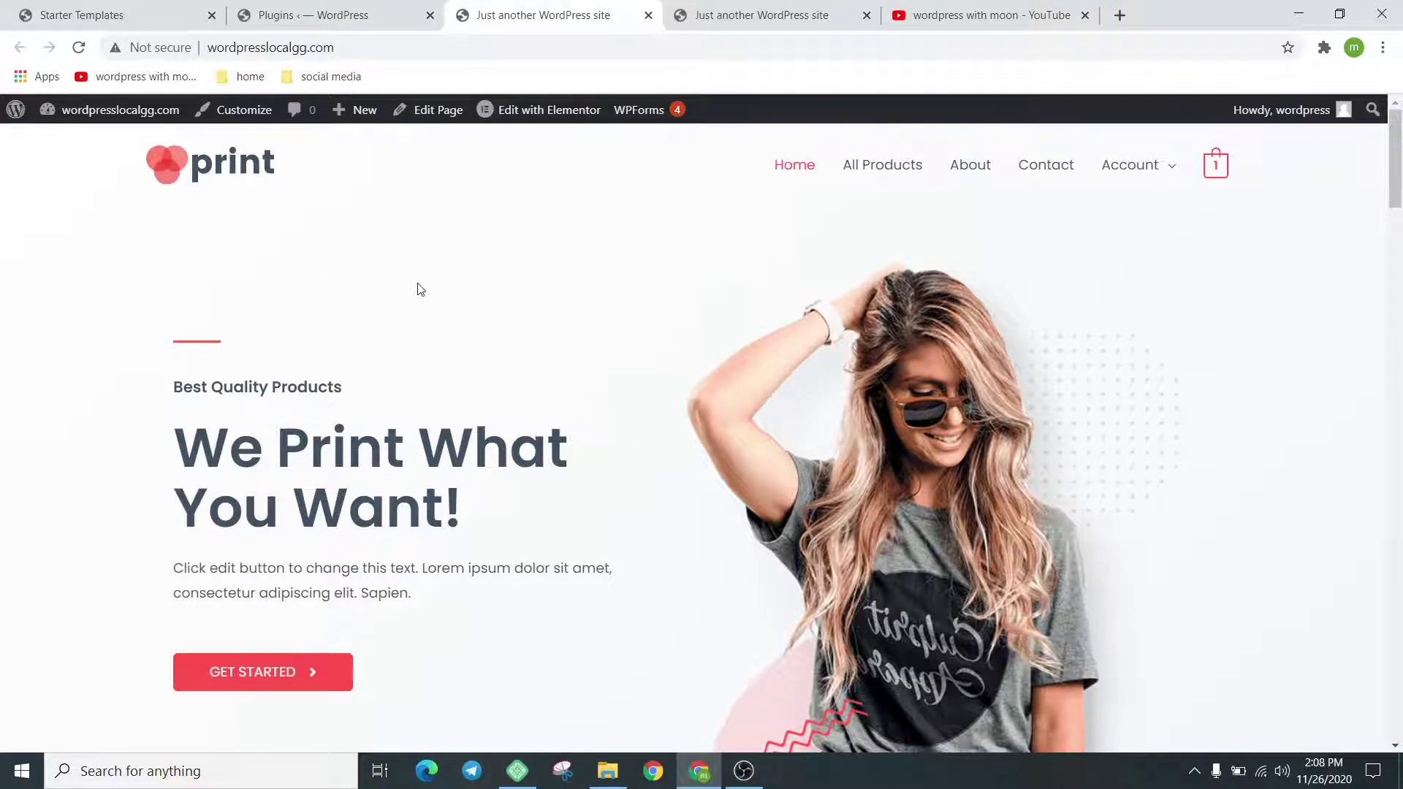
Step: Switch to the YouTube tab showing the tutorial channel's six uploads and highlight the channel name
{"action": "left_click", "coordinate": [818, 14]}
{"action": "left_click", "coordinate": [931, 8]}
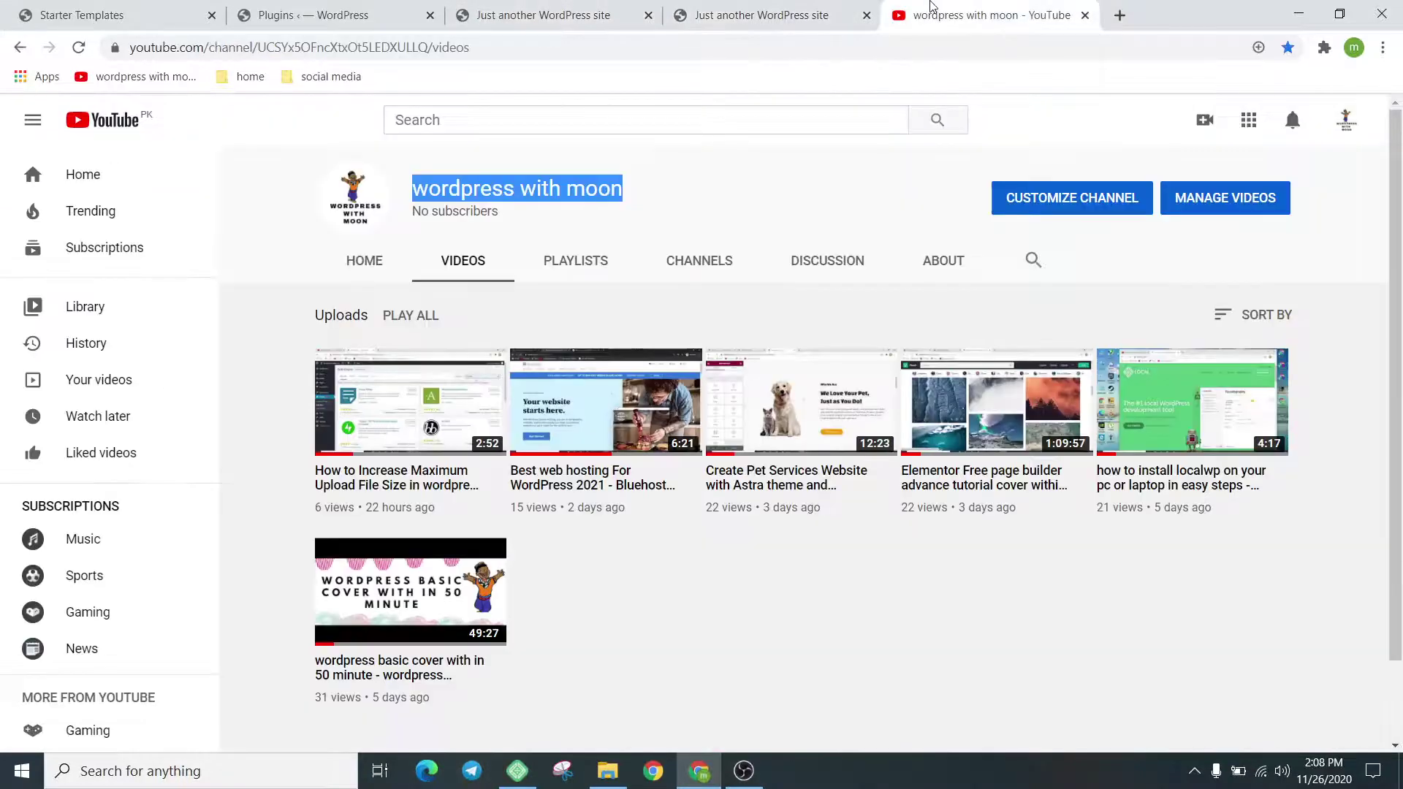
{"action": "left_click", "coordinate": [674, 194]}
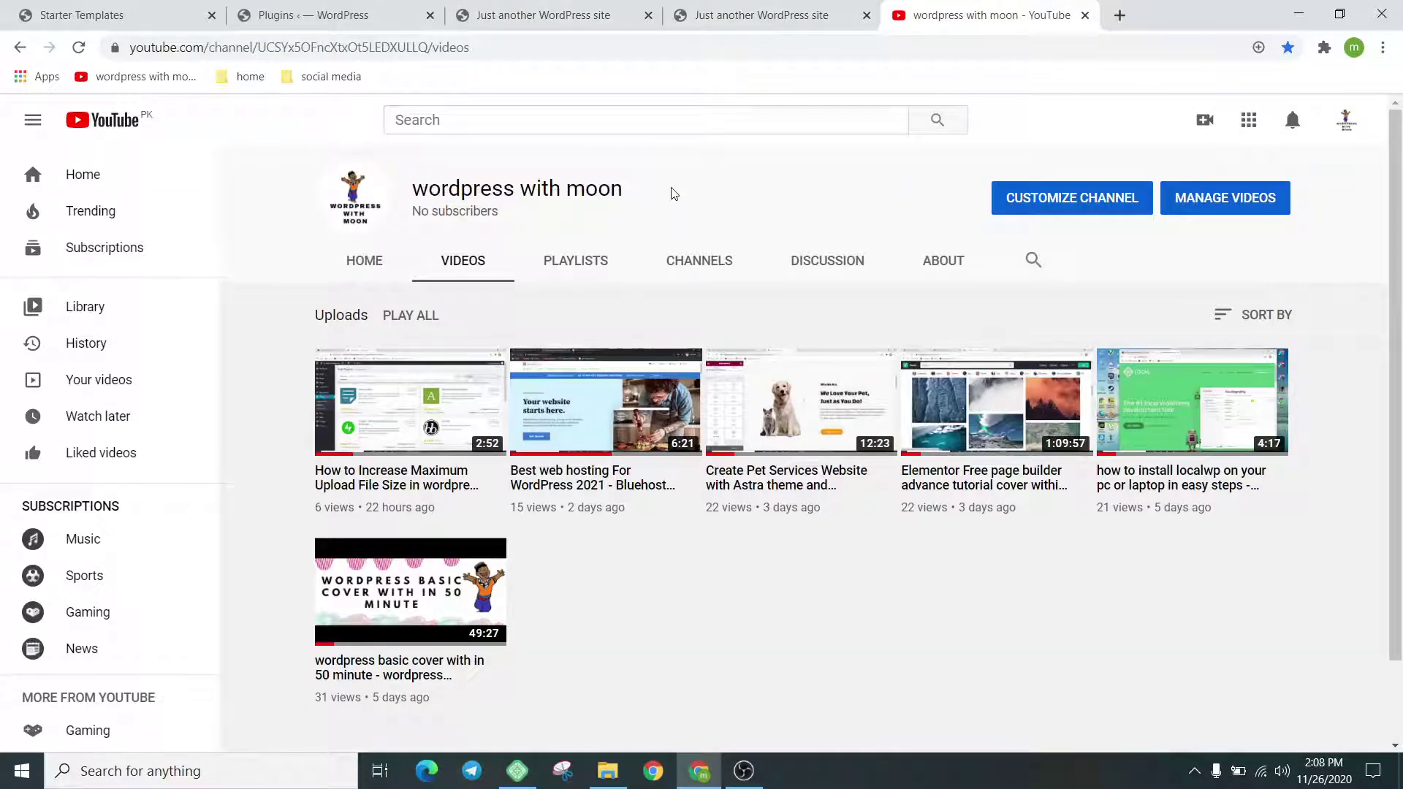
{"action": "left_click_drag", "start_coordinate": [674, 194], "coordinate": [415, 190]}
{"action": "left_click", "coordinate": [679, 192]}
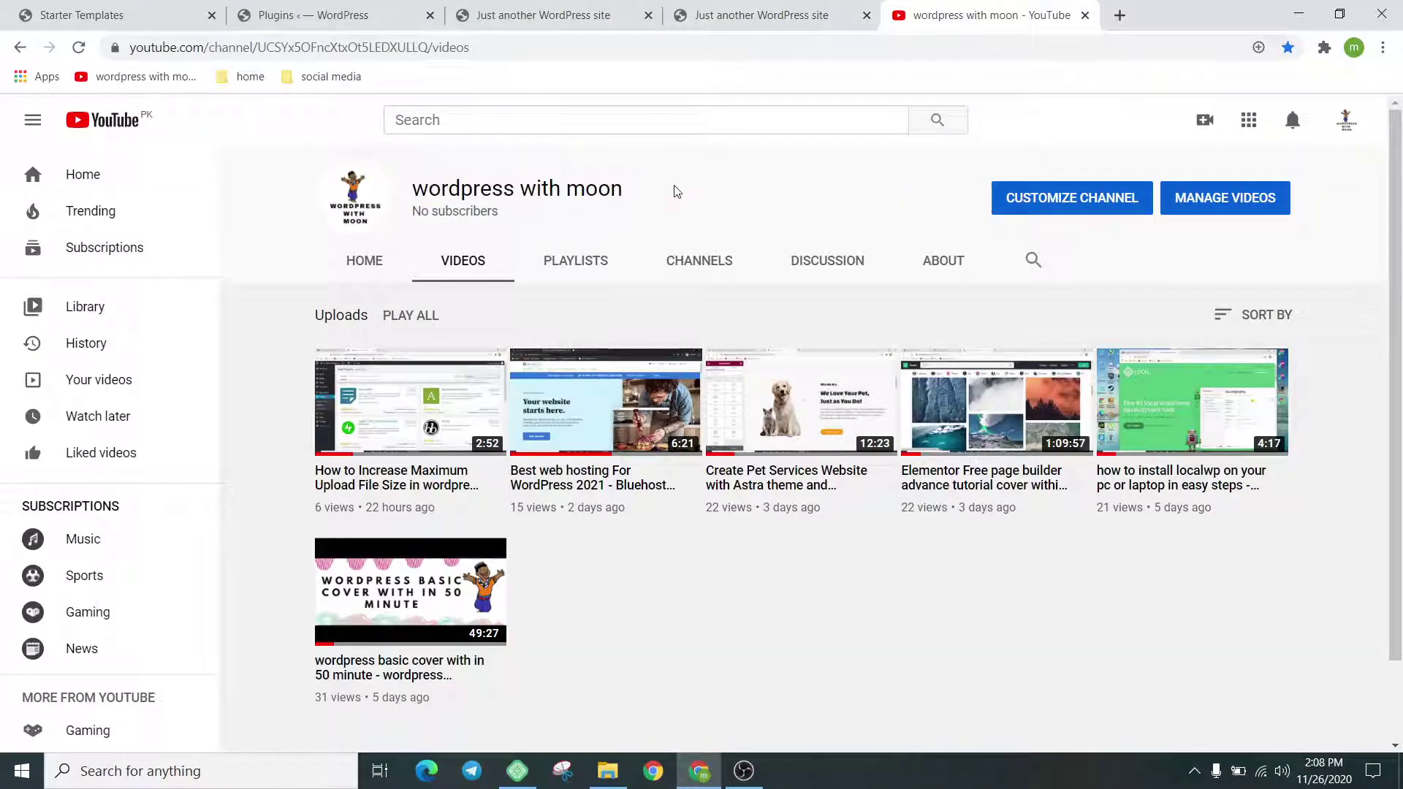